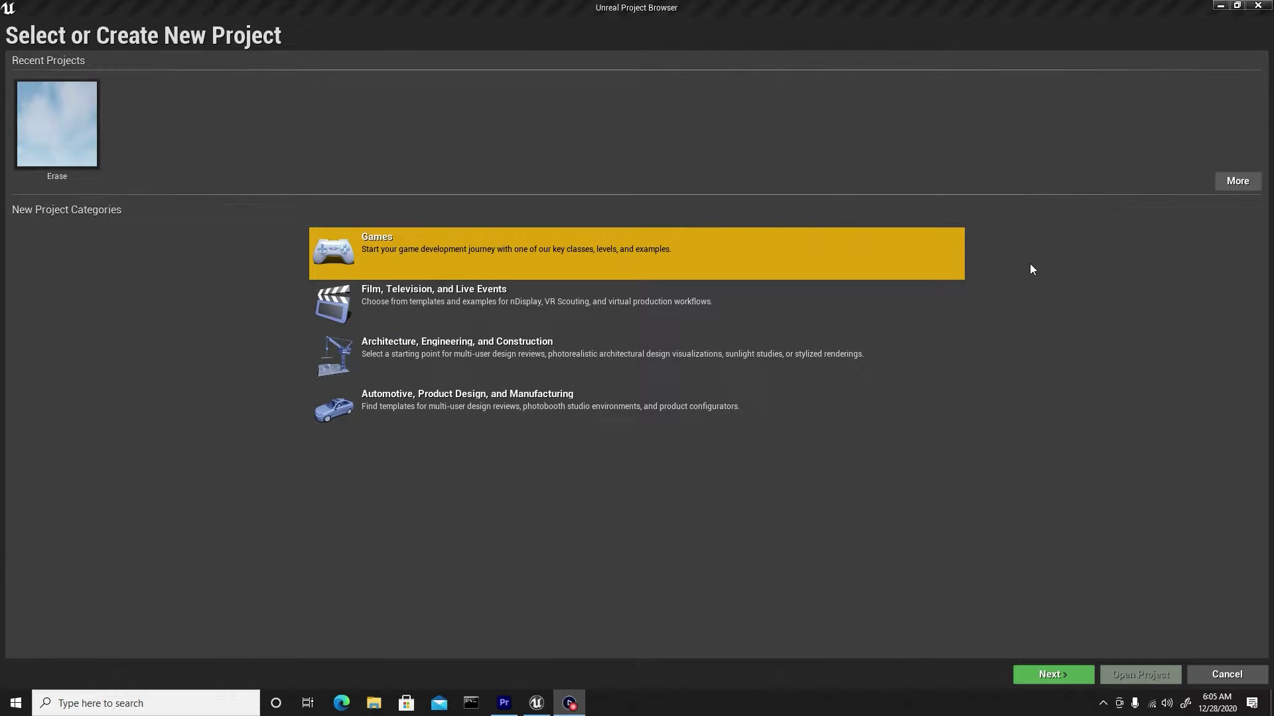
- Create a Games project from the Third Person template and name it udemyscene
double_click(387, 253)
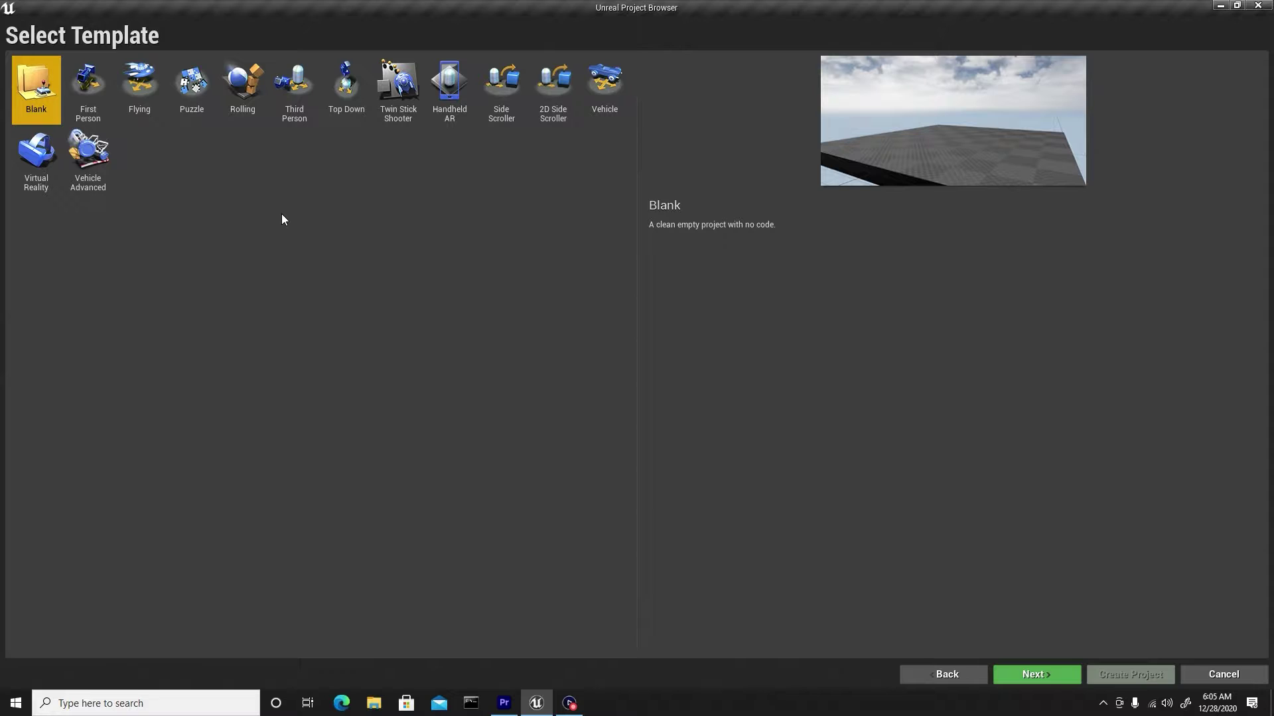
click(292, 106)
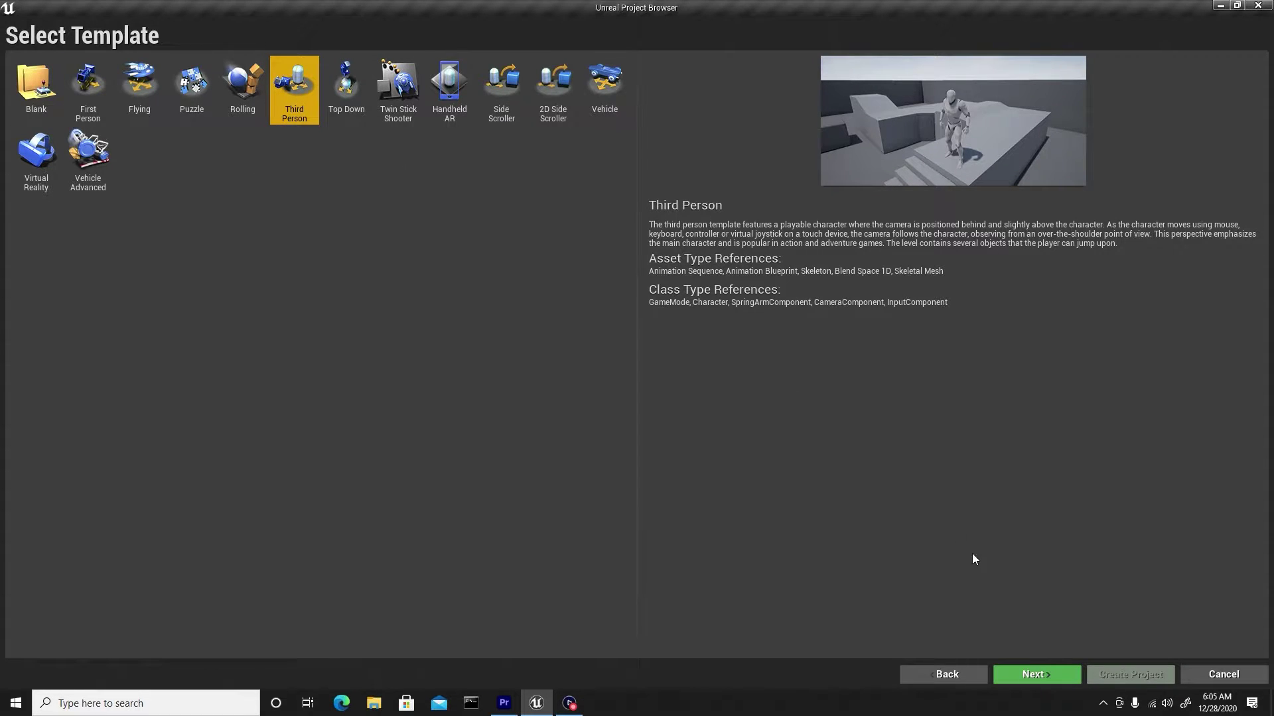
click(1041, 674)
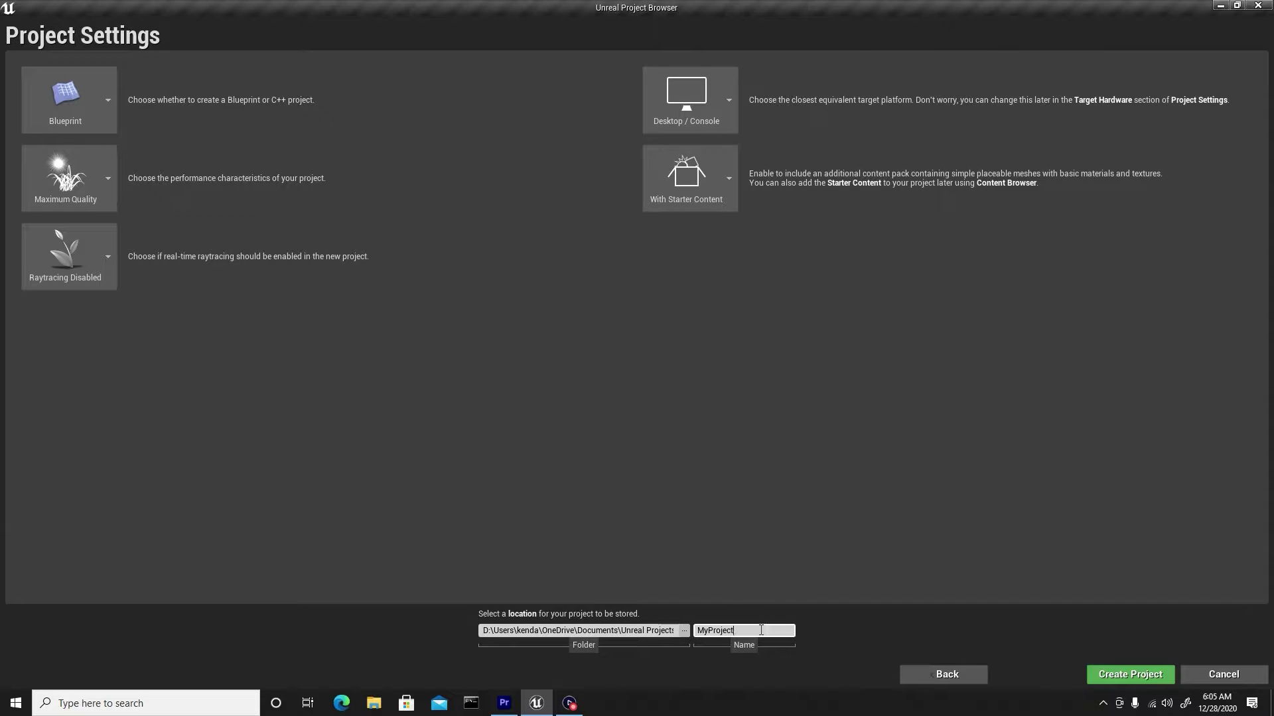
double_click(761, 630)
text(udemyscene)
click(1130, 675)
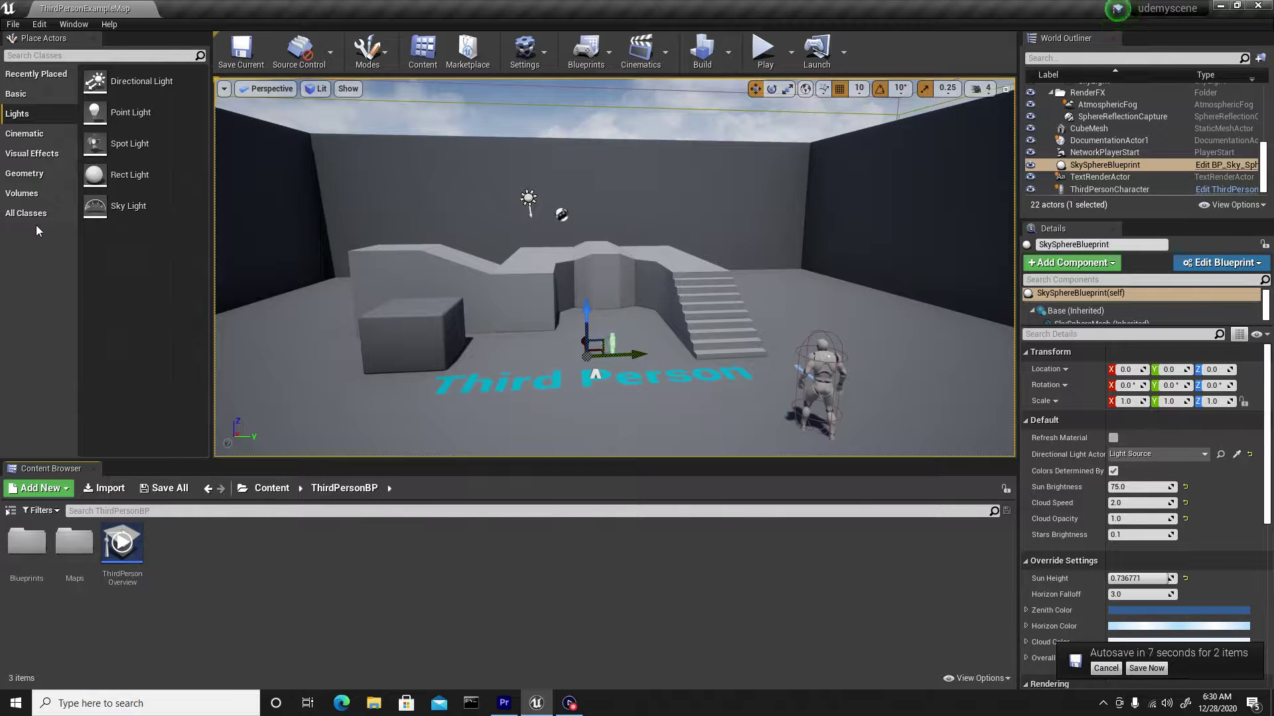
- Browse the Visual Effects, Basic and Recently Placed categories of placeable actors
click(29, 153)
click(18, 93)
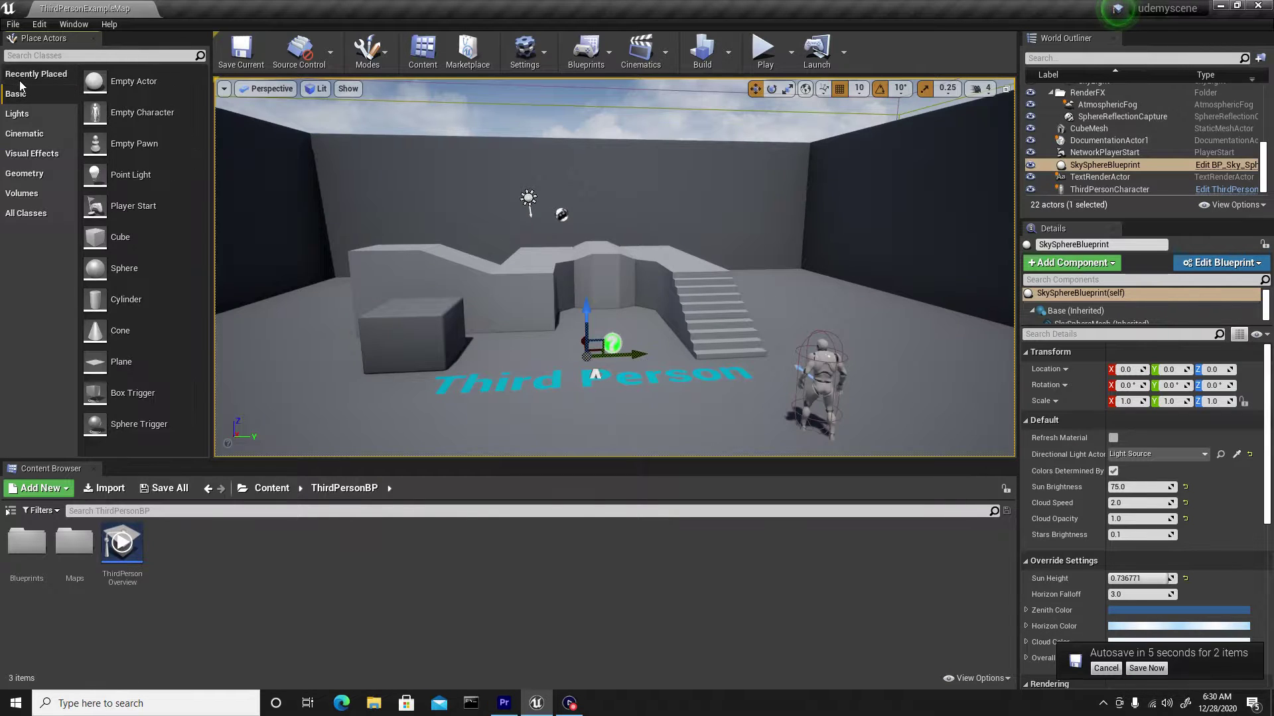
click(36, 73)
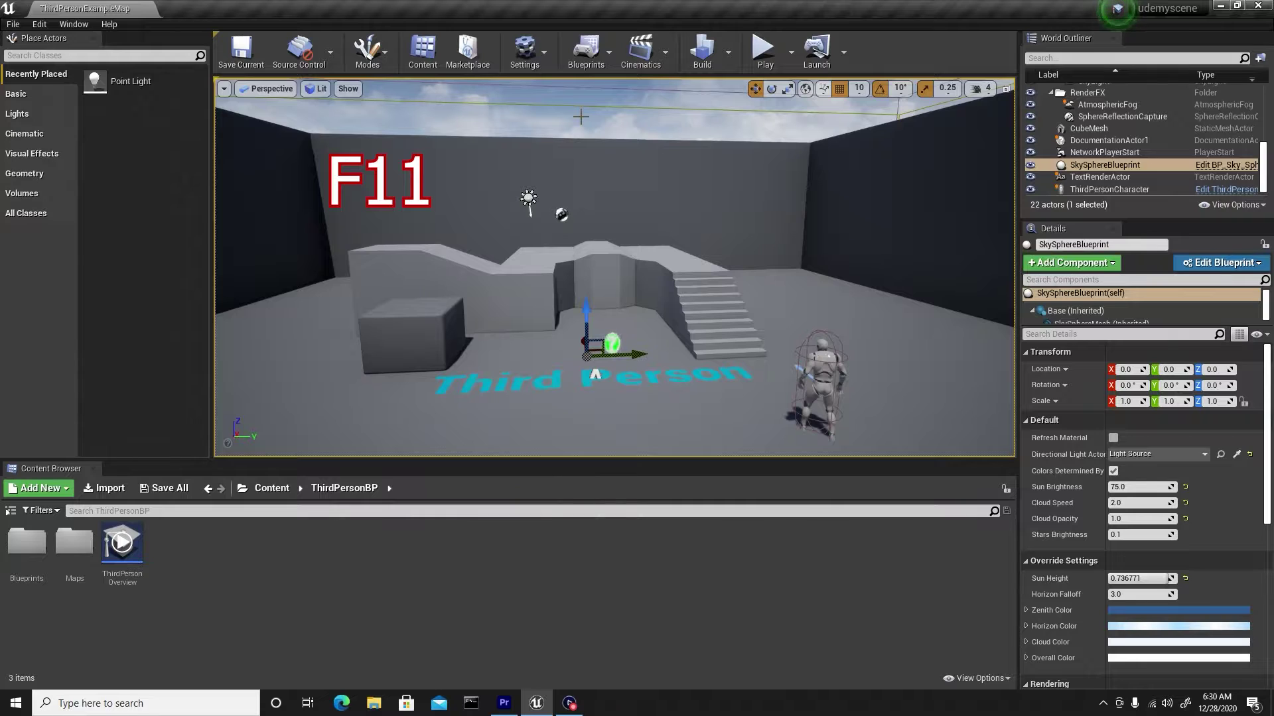
- Expand the level viewport to full screen and examine the scene by moving, panning and turning the camera
key(F11)
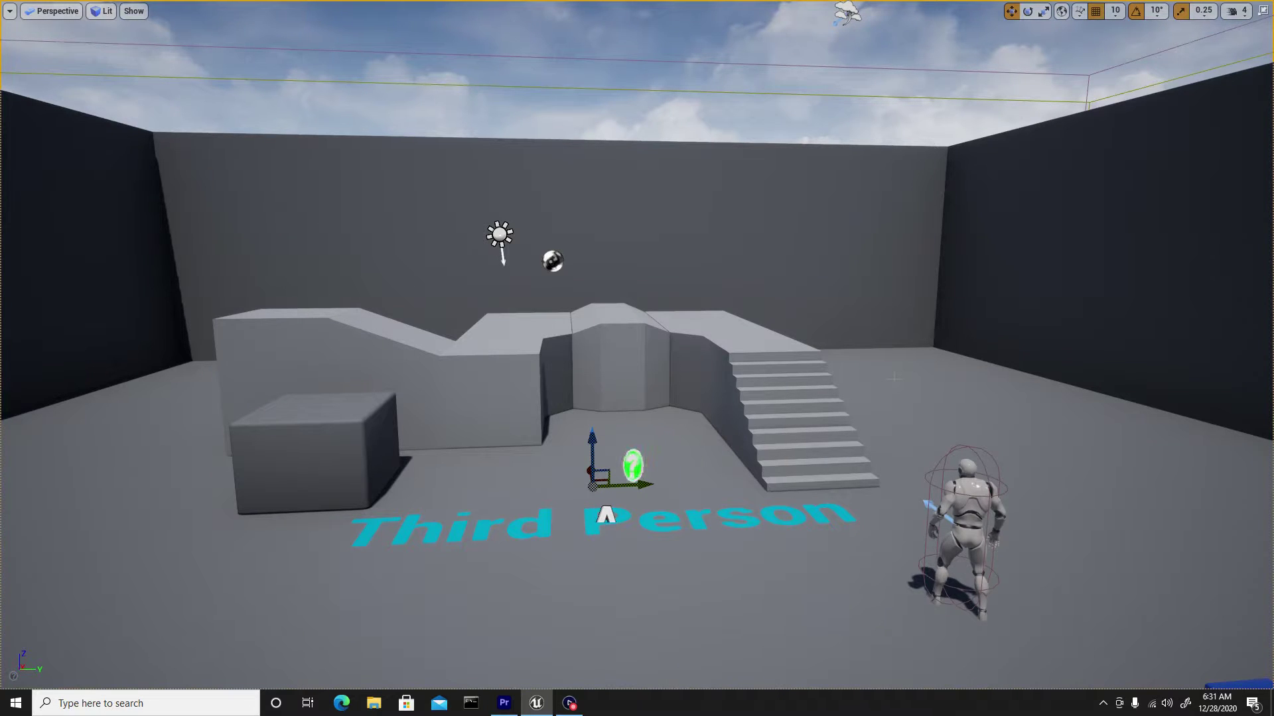
drag(763, 385, 853, 392)
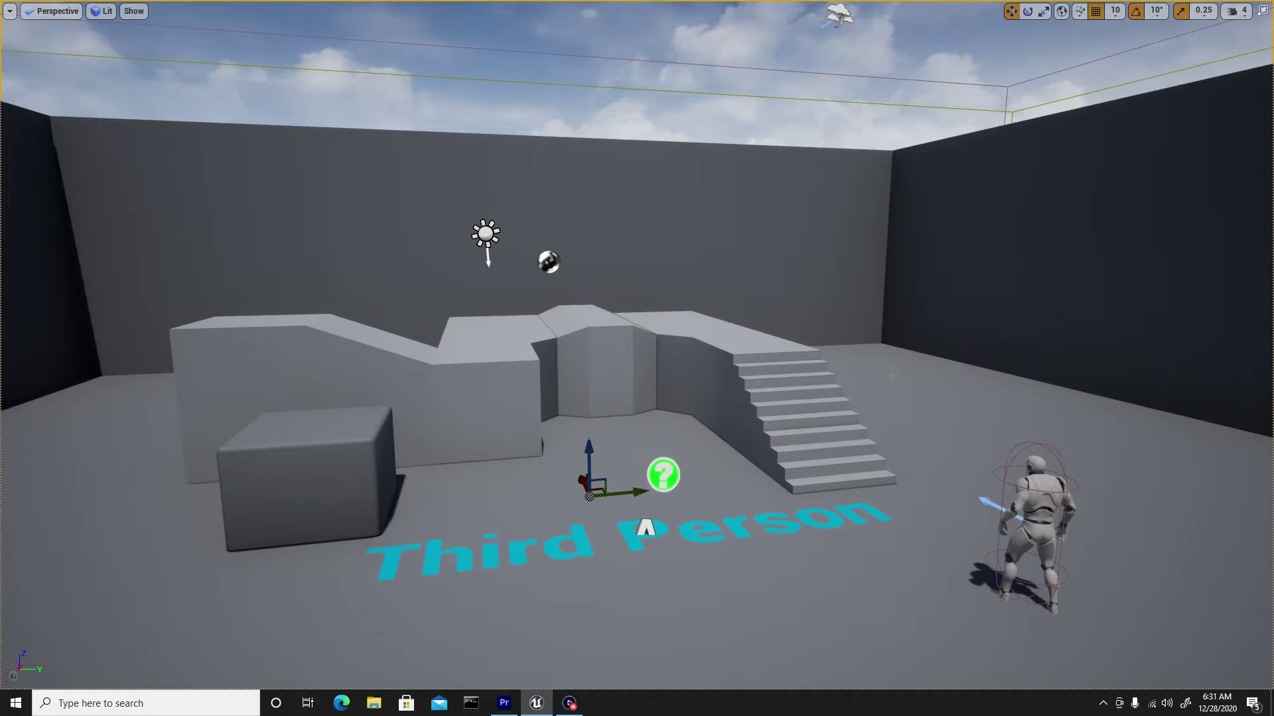
middle_drag(620, 276, 283, 310)
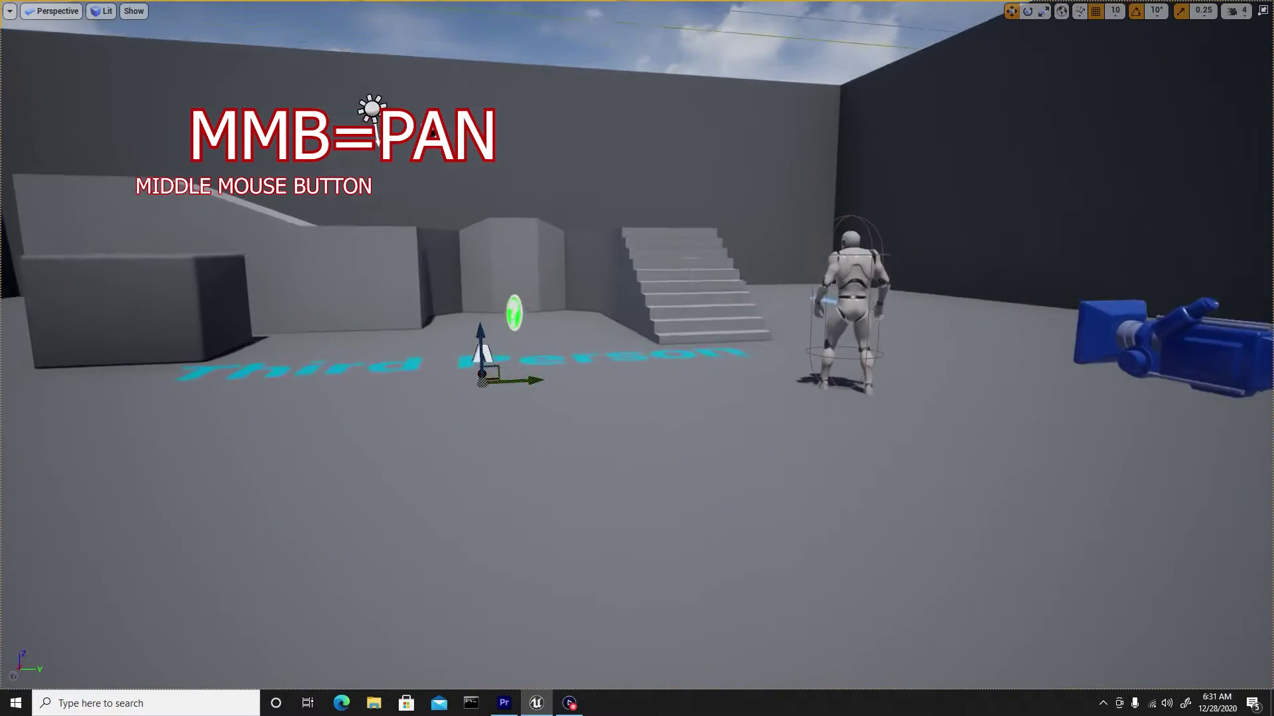
middle_drag(574, 266, 622, 276)
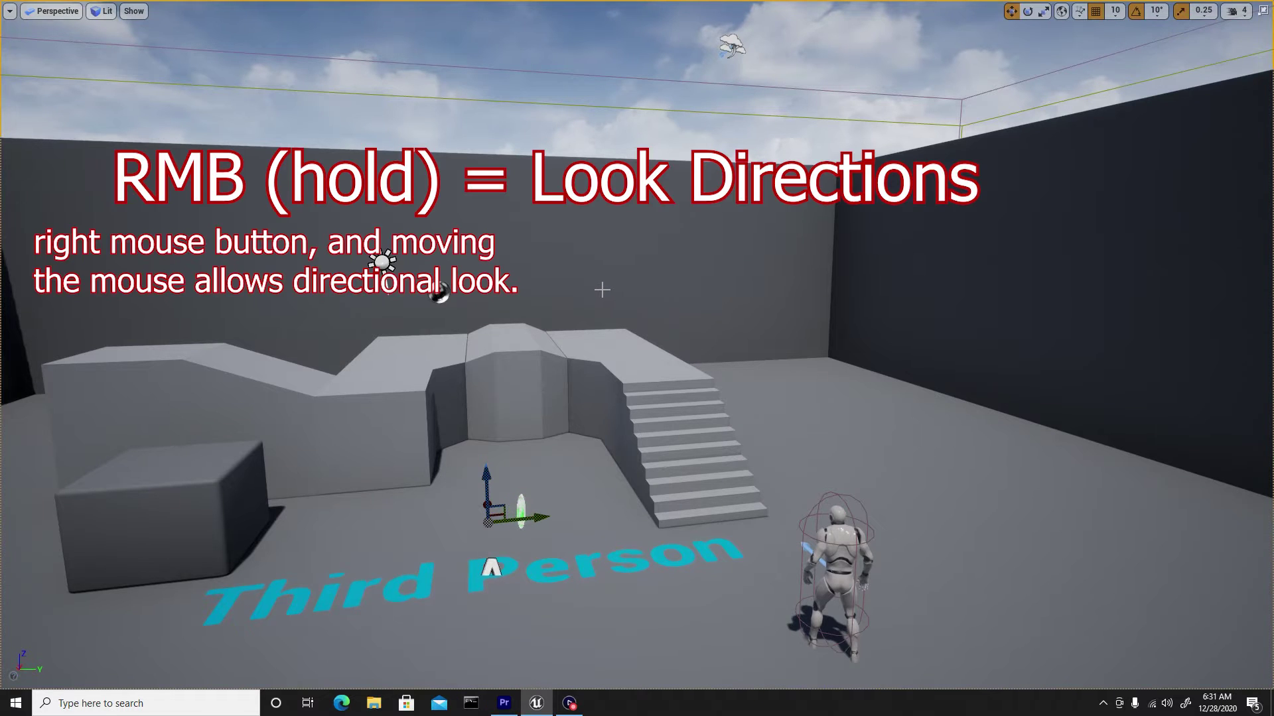
right_drag(637, 359, 602, 290)
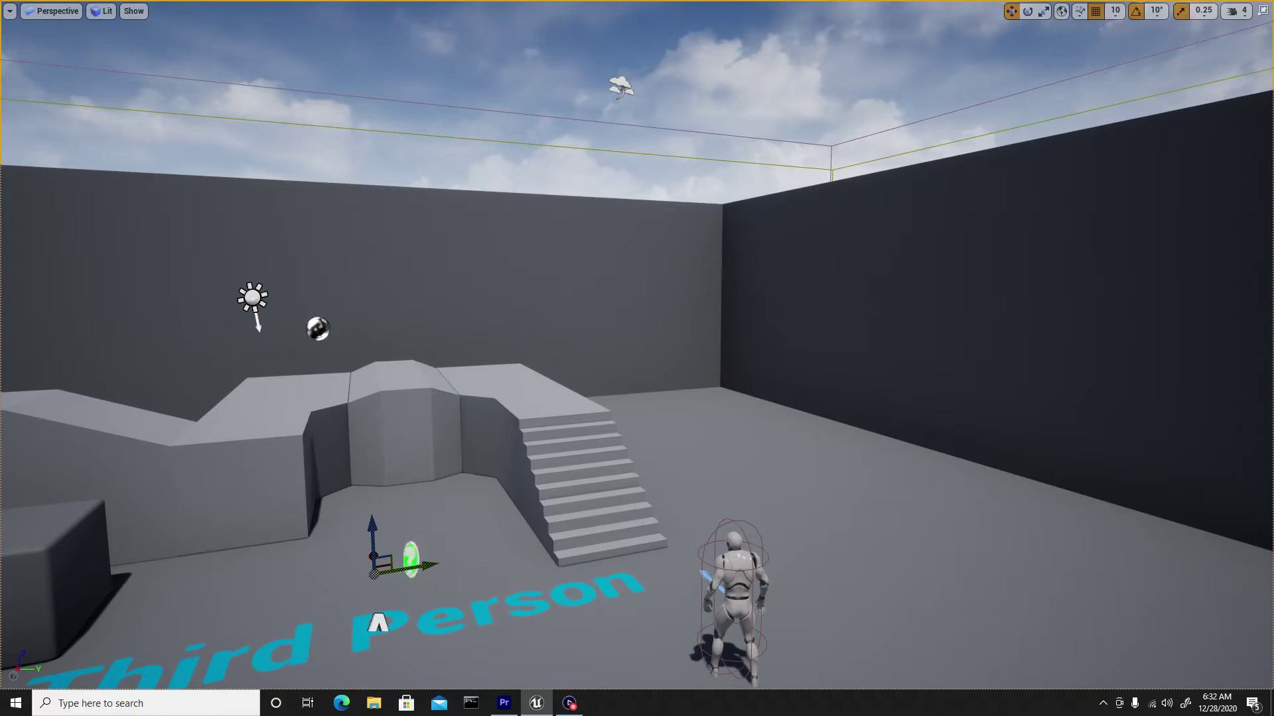
right_drag(603, 290, 510, 290)
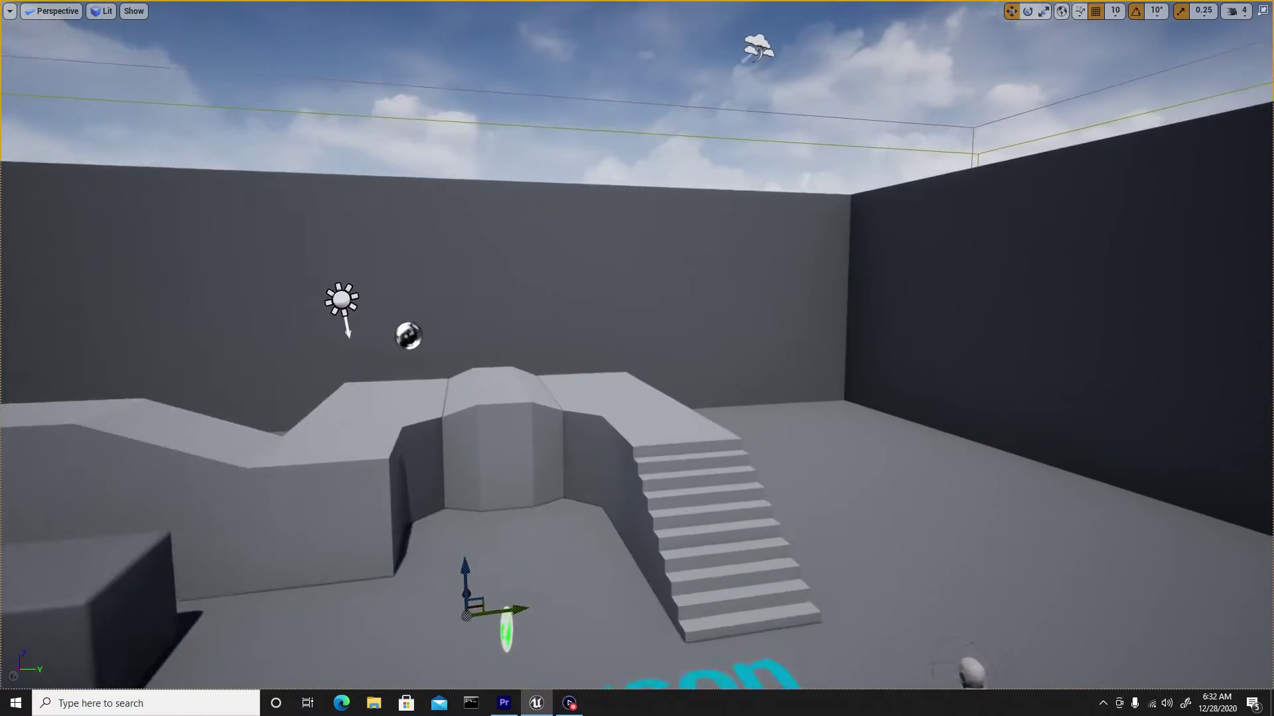
drag(511, 291, 604, 289)
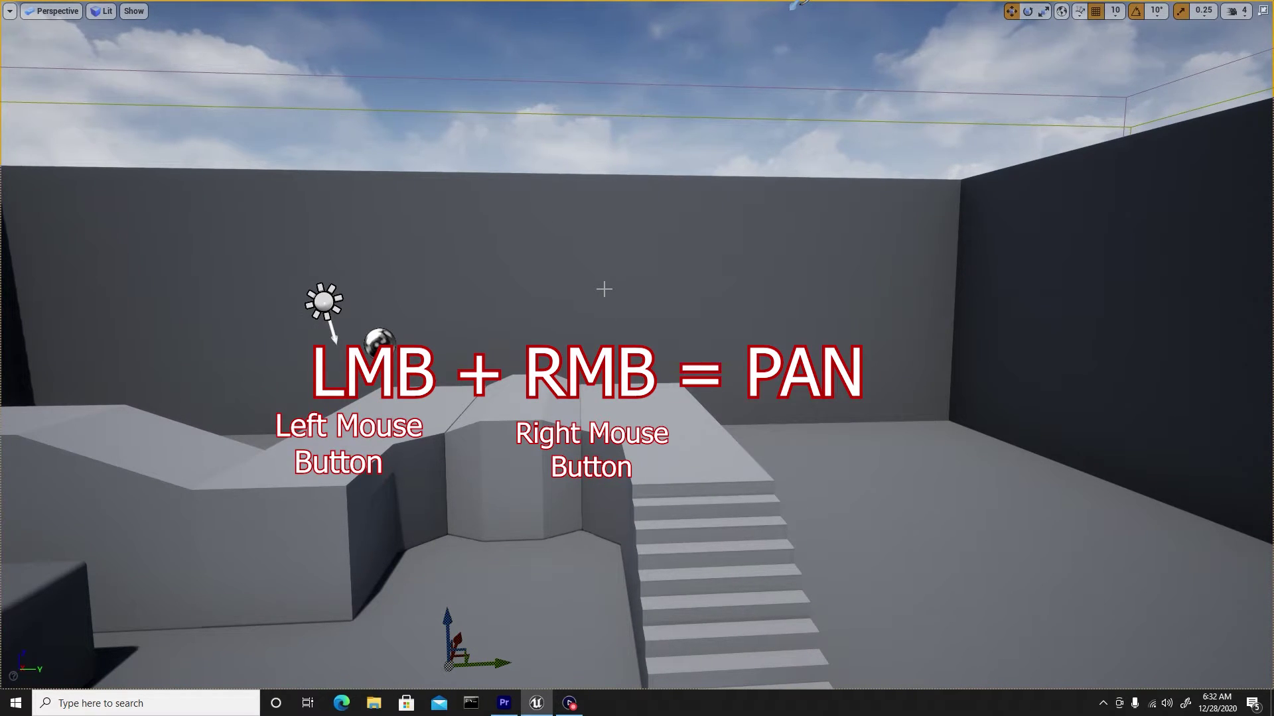
drag(604, 289, 544, 292)
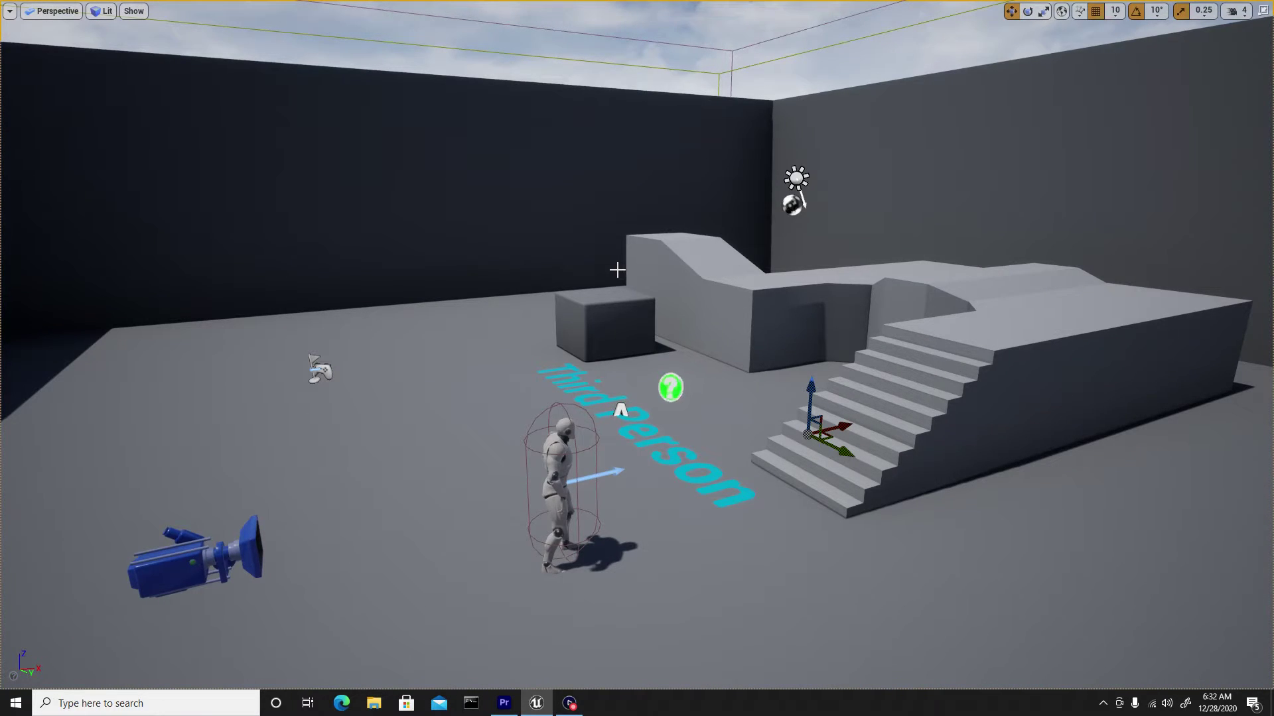
drag(617, 270, 693, 332)
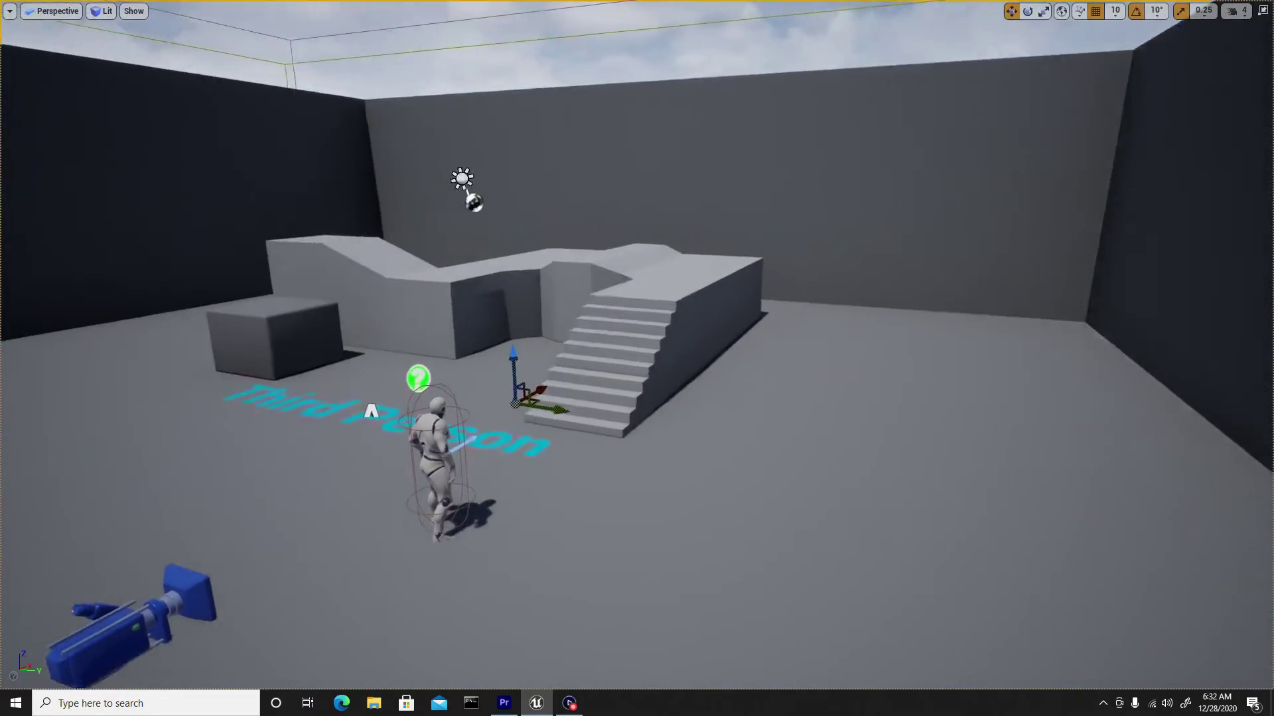
right_drag(617, 270, 411, 275)
right_drag(637, 358, 856, 279)
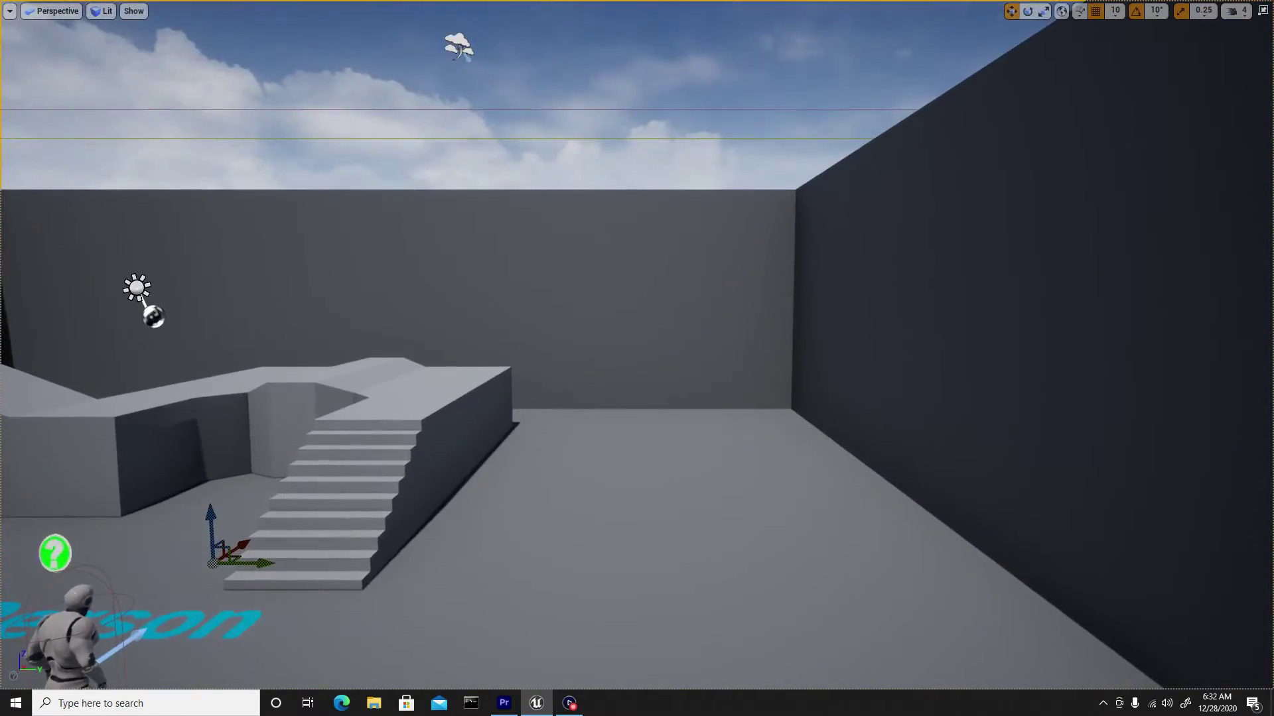
- Fly the camera forwards, backwards and sideways through the level, and return the viewport to its normal size
key(w)
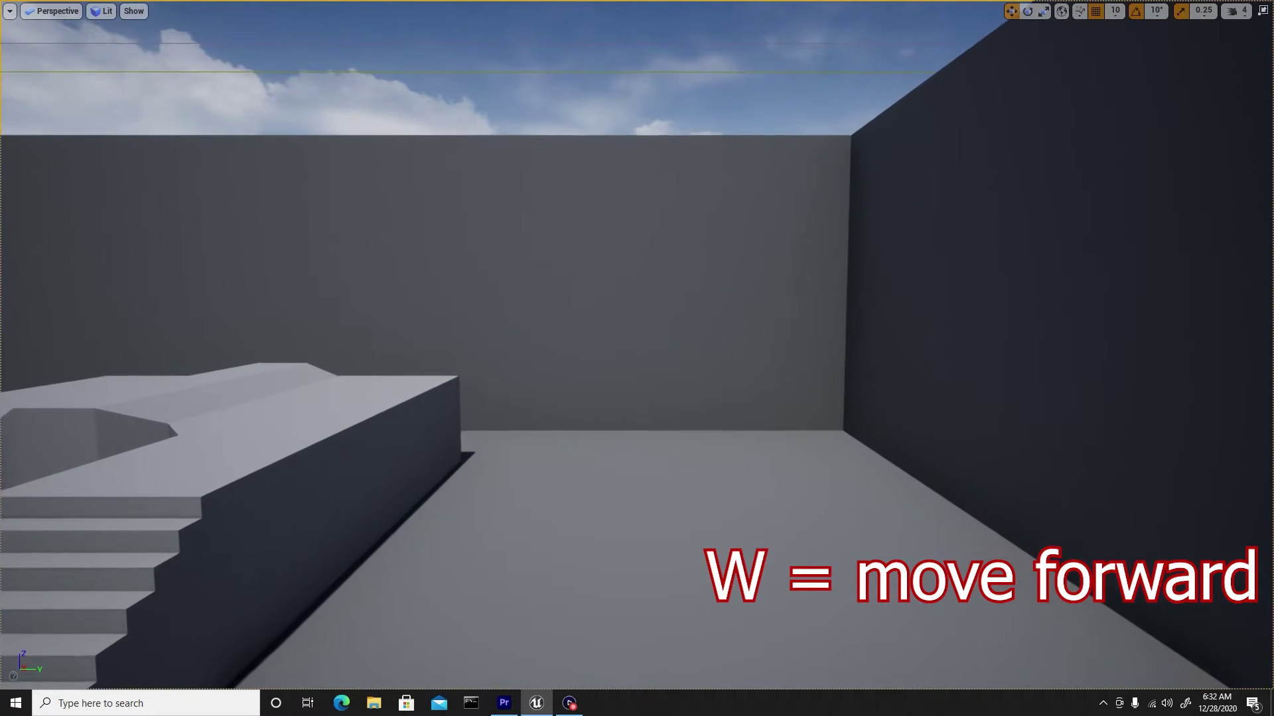
key(s)
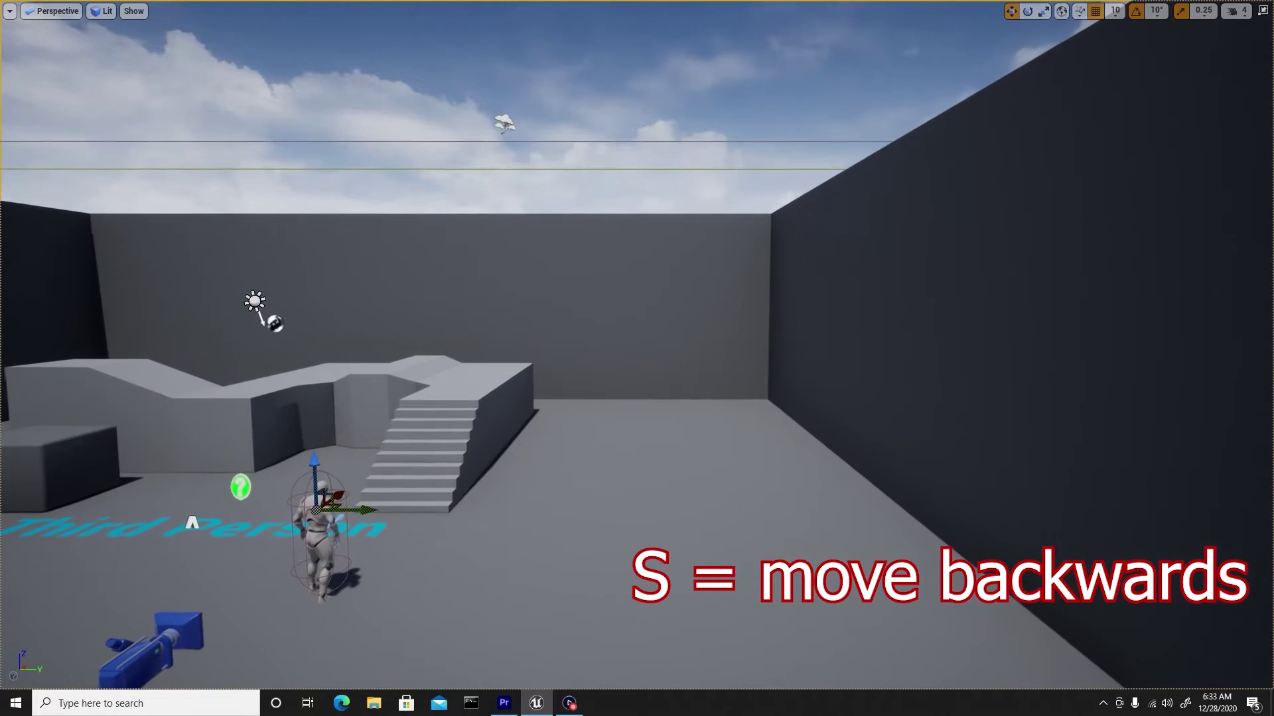
key(a)
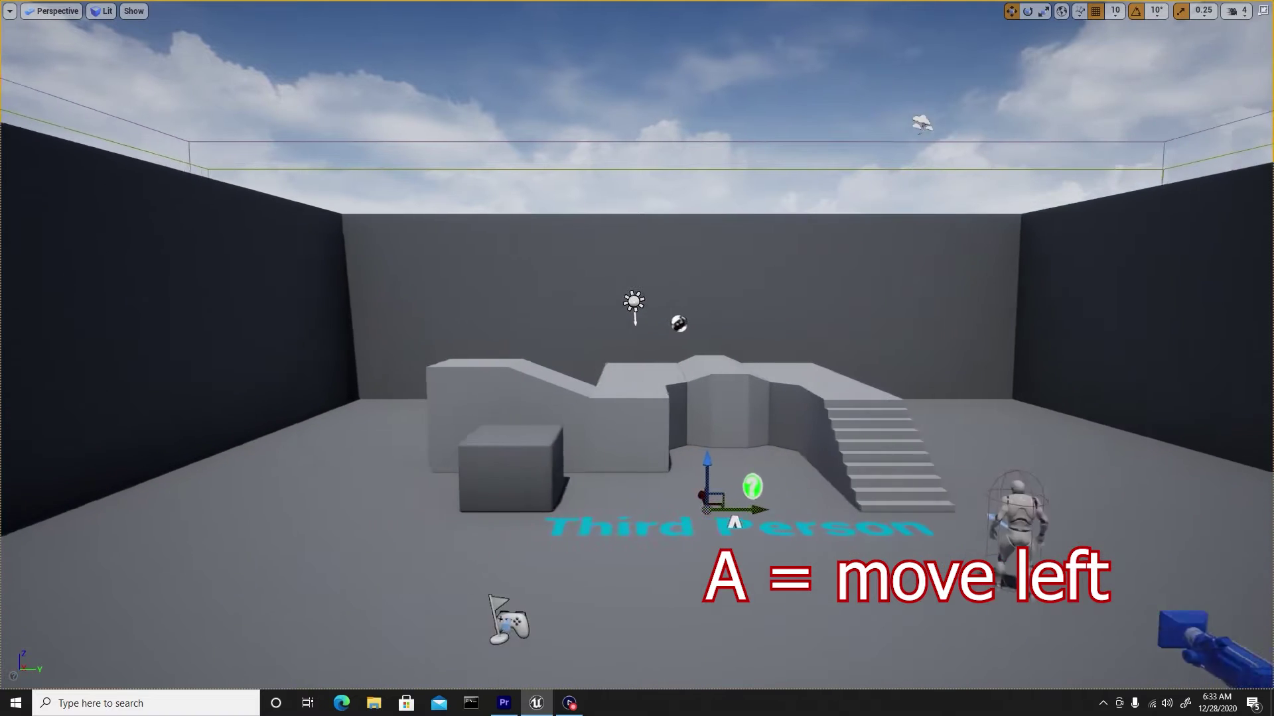
key(d)
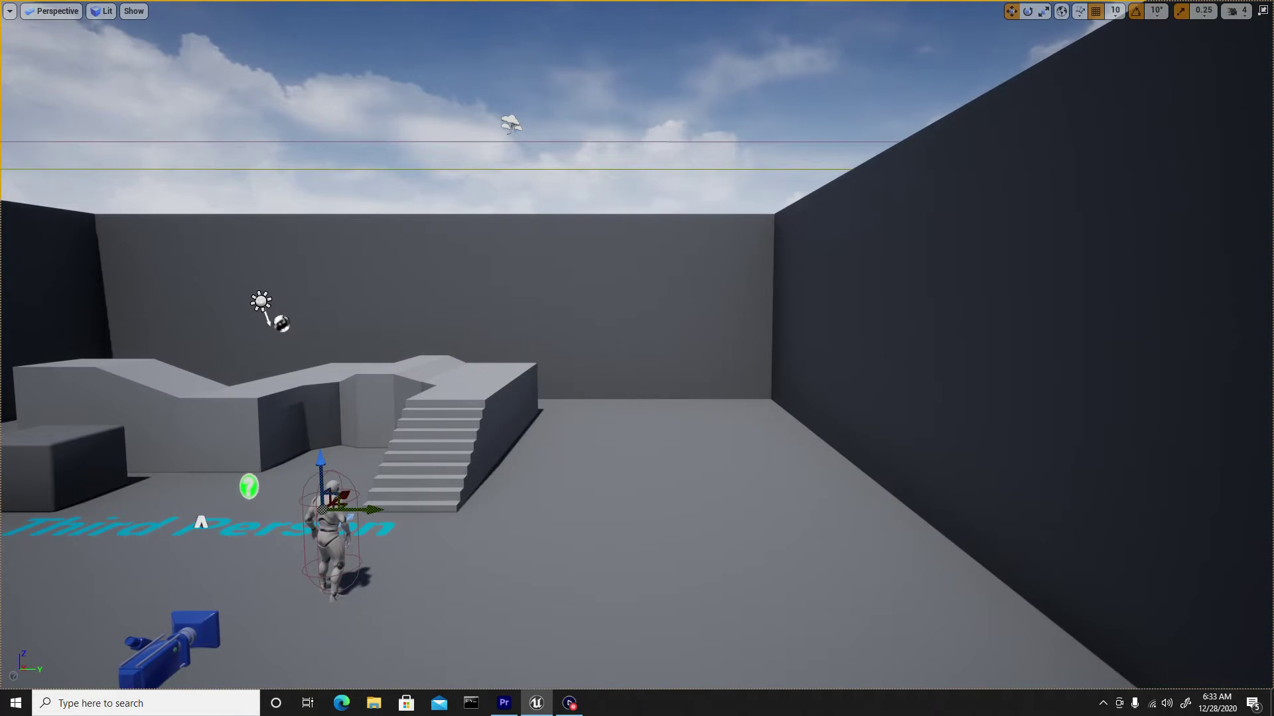
key(a)
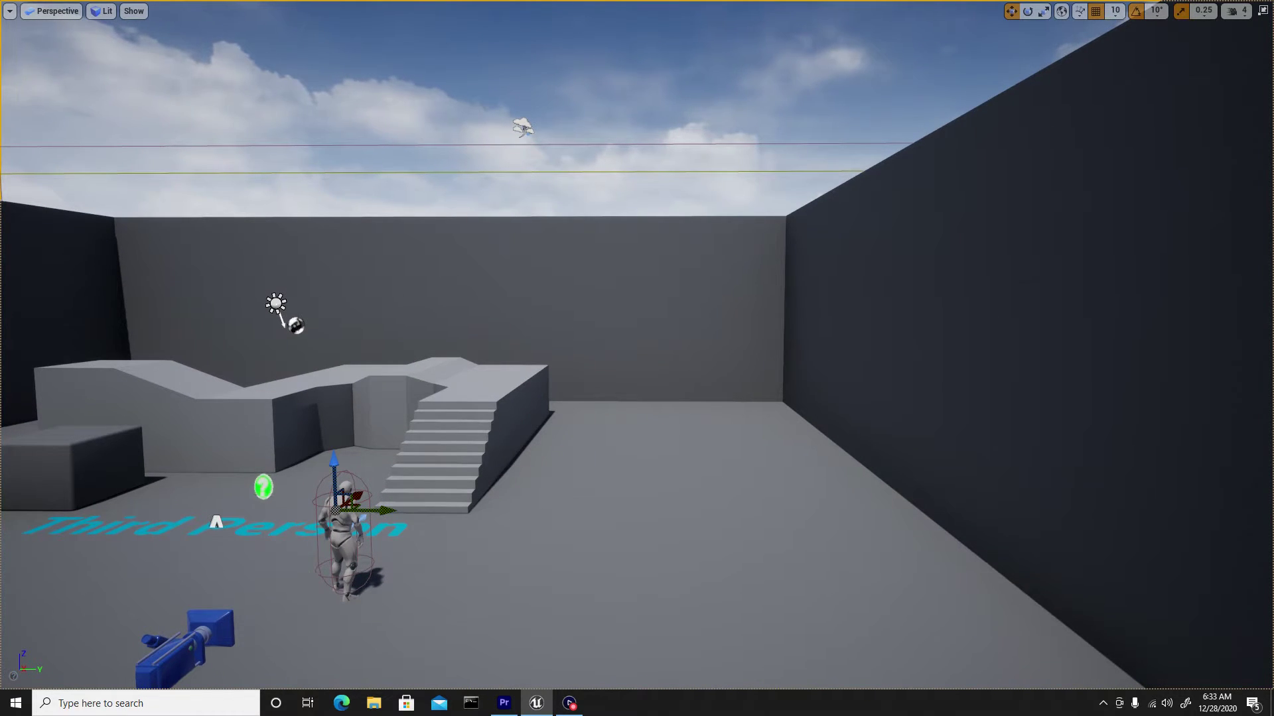
key(w)
right_drag(637, 358, 690, 461)
key(d)
key(w)
key(w)
key(w)
key(d)
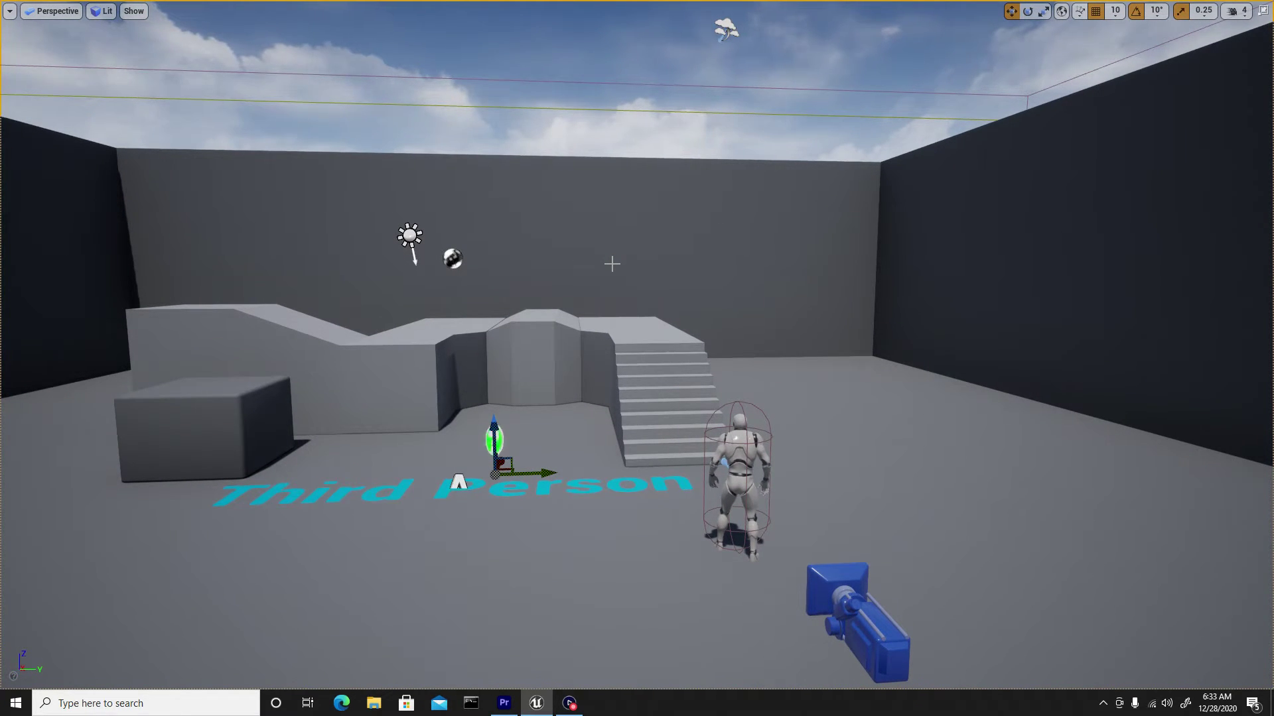
mouse_move(611, 264)
right_down()
mouse_move(696, 273)
mouse_move(614, 272)
right_up()
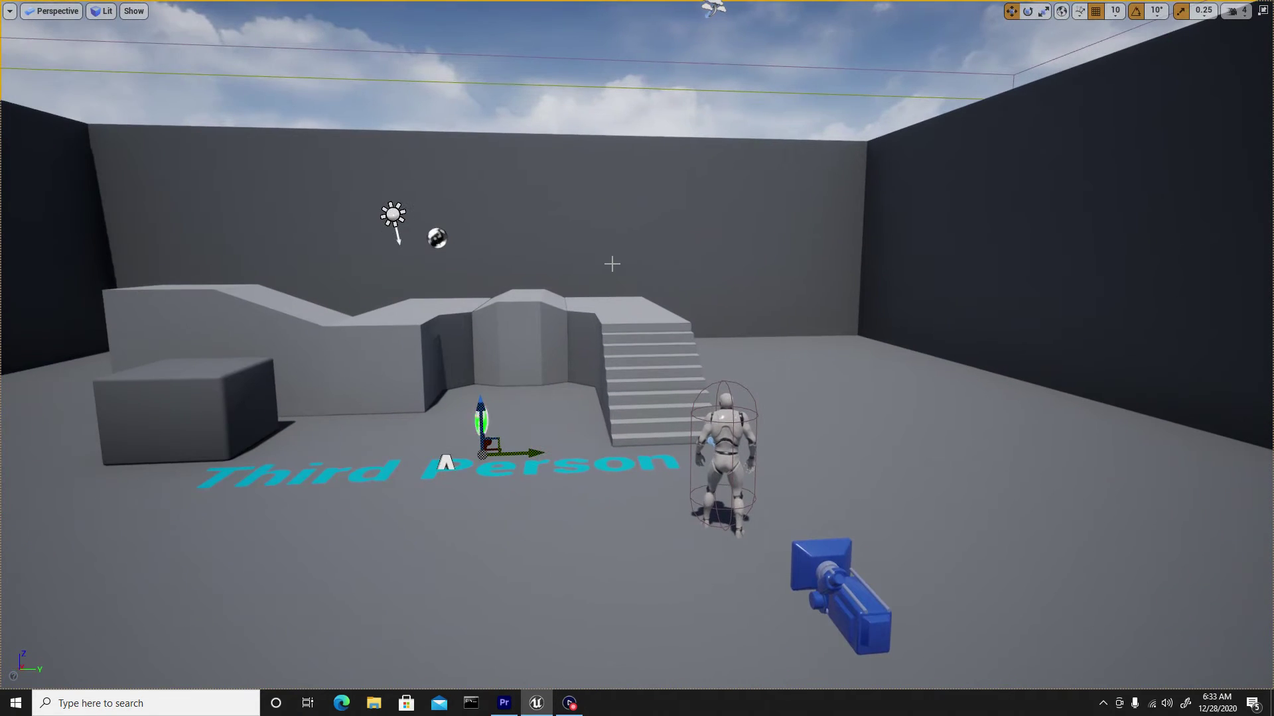
key(F11)
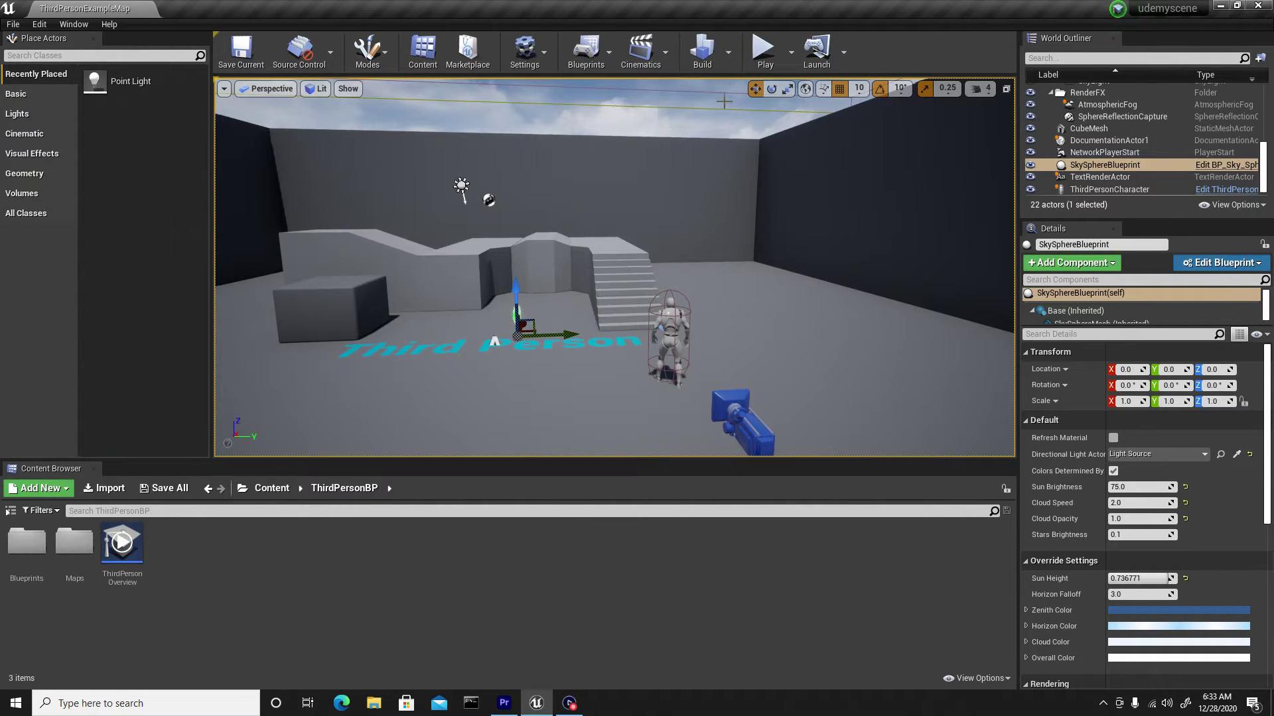
- Play the level in the viewport and test walking the character forwards, backwards and to both sides
click(762, 54)
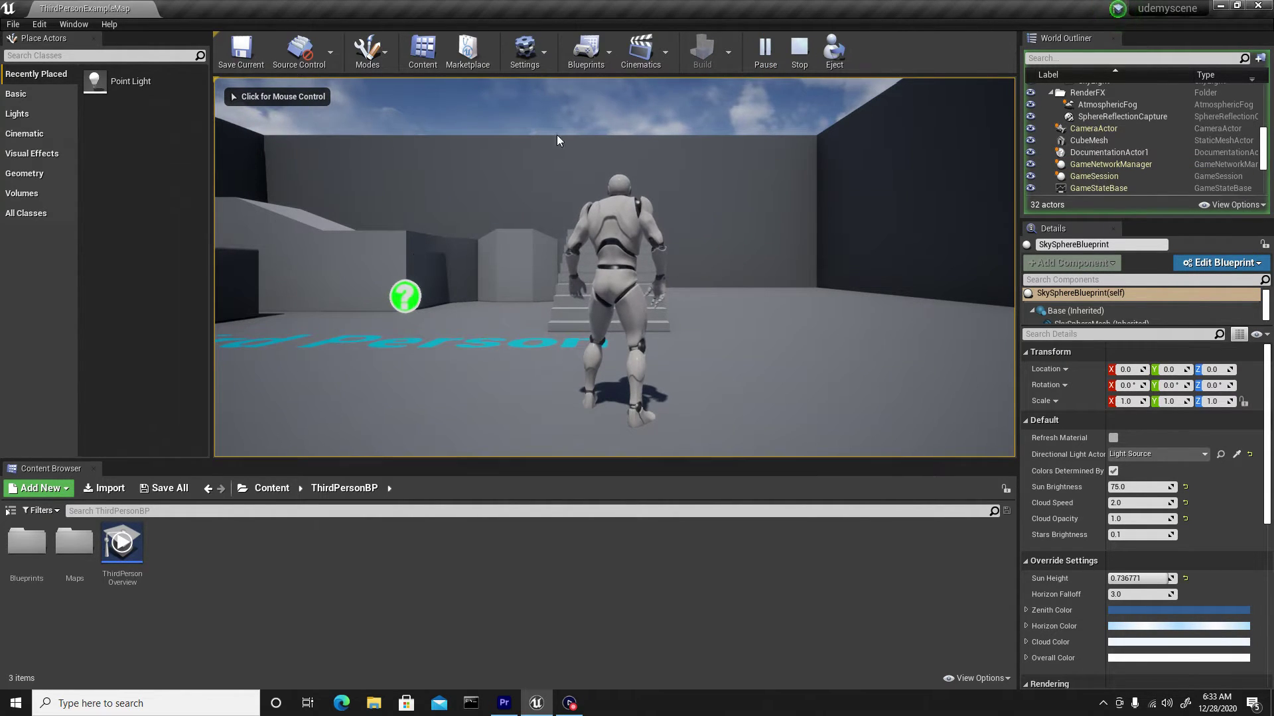
click(719, 175)
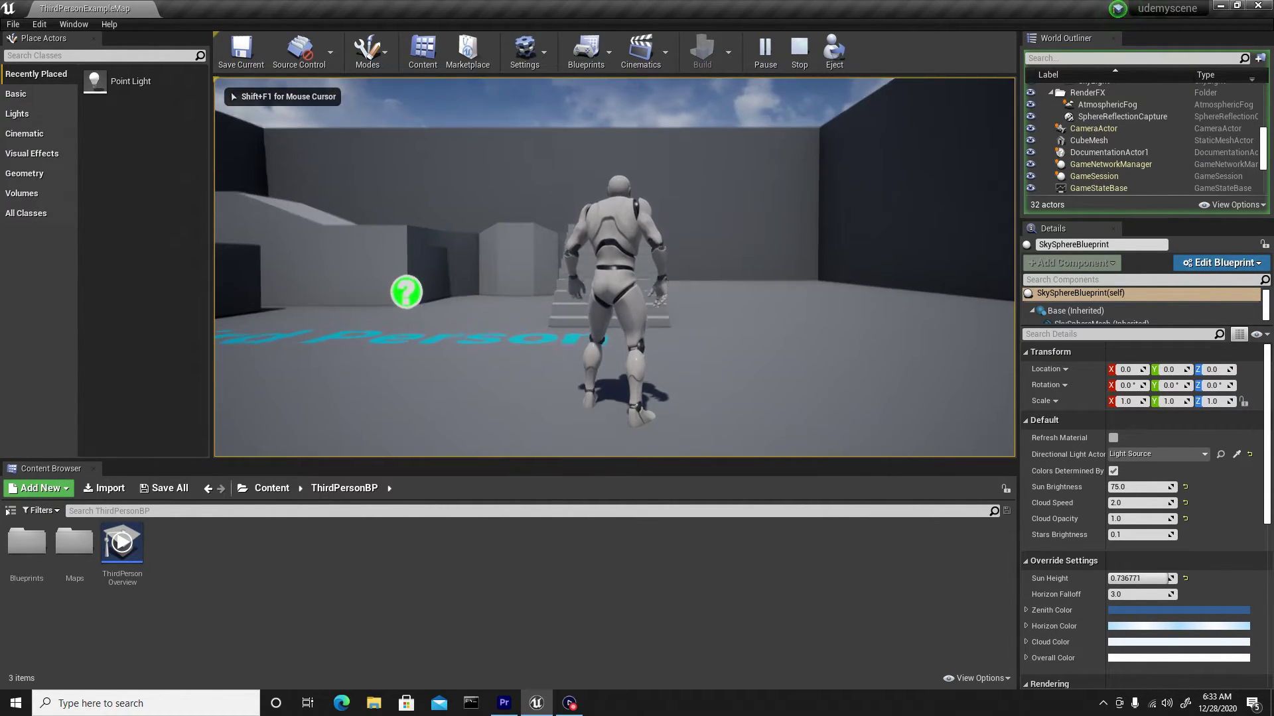
key(w)
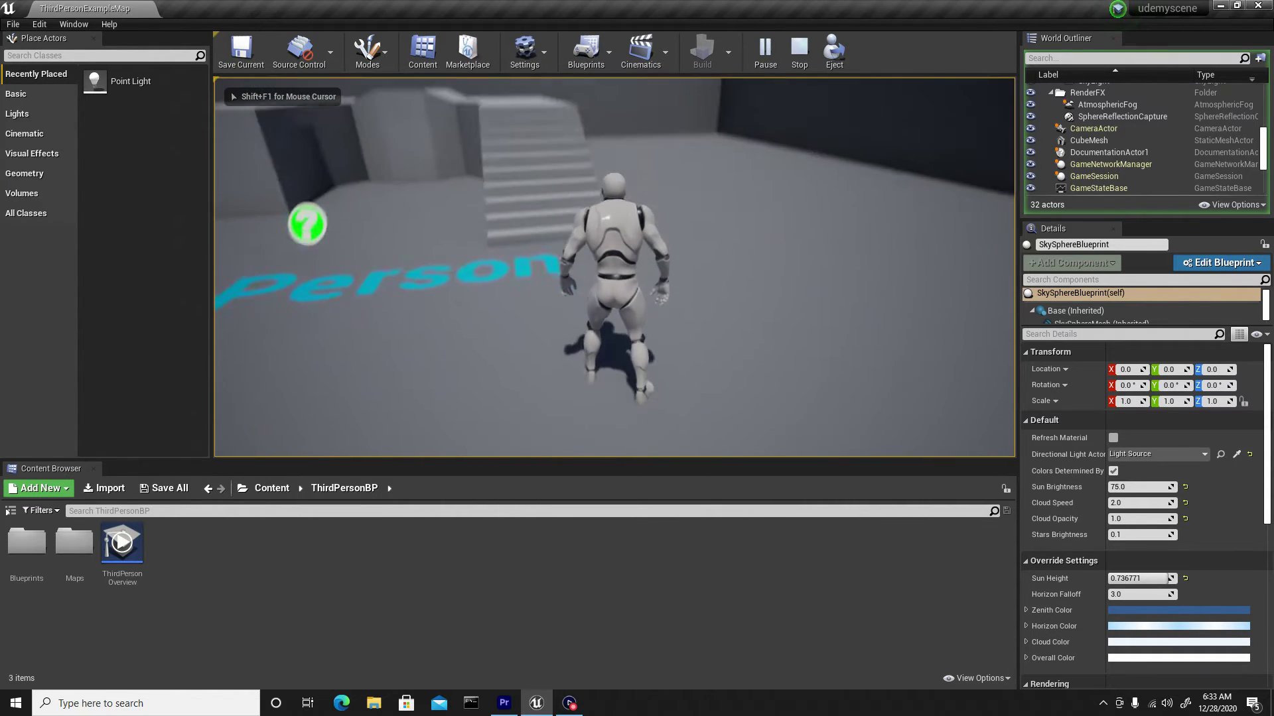
key(d)
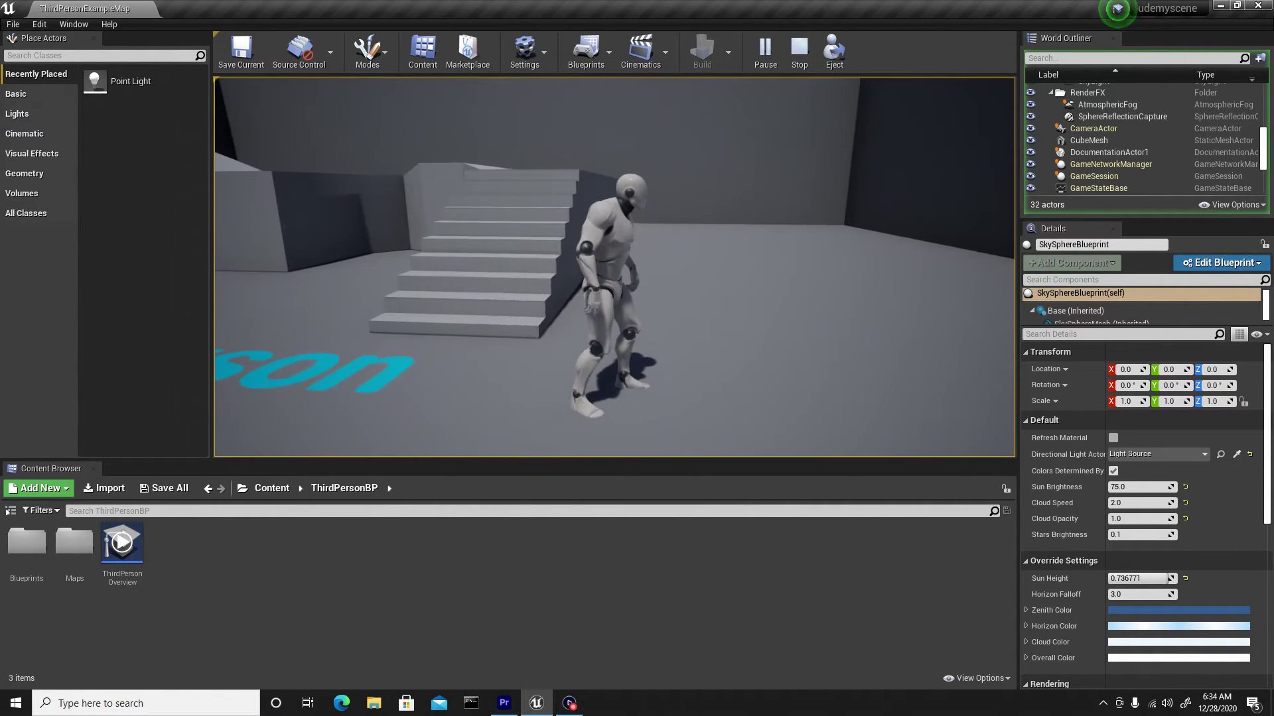
key(s)
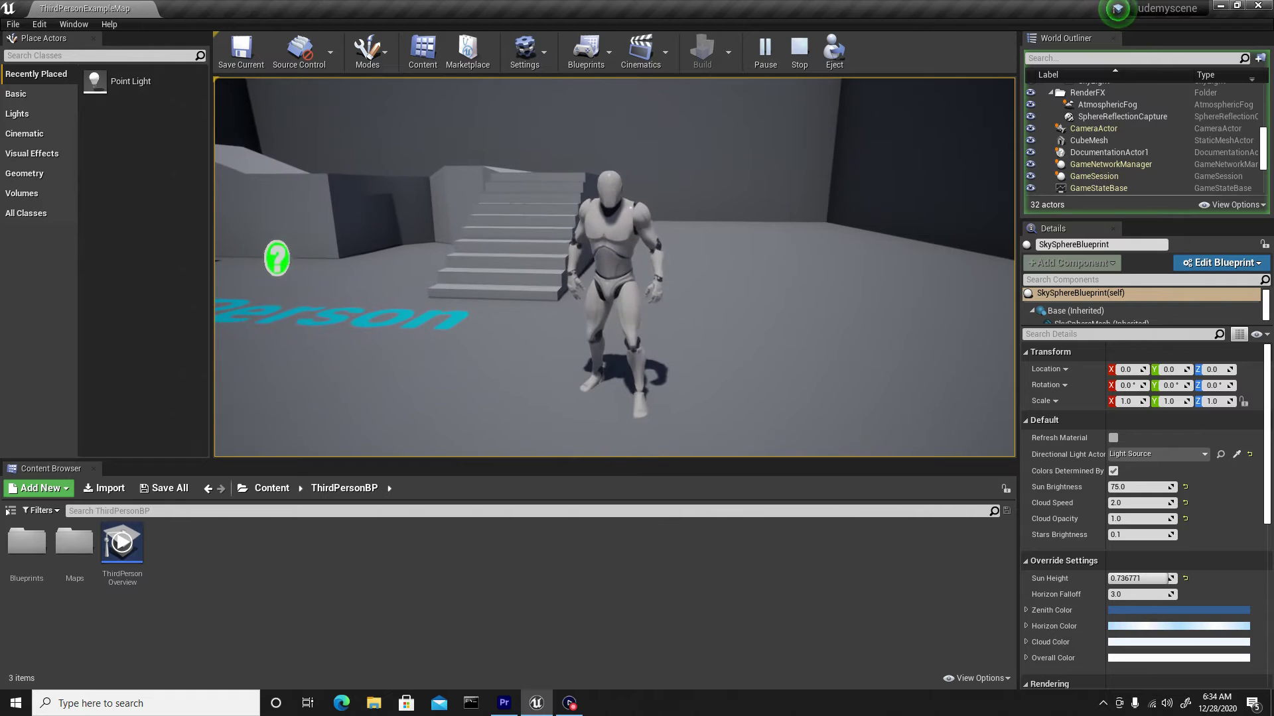
key(w)
key(s)
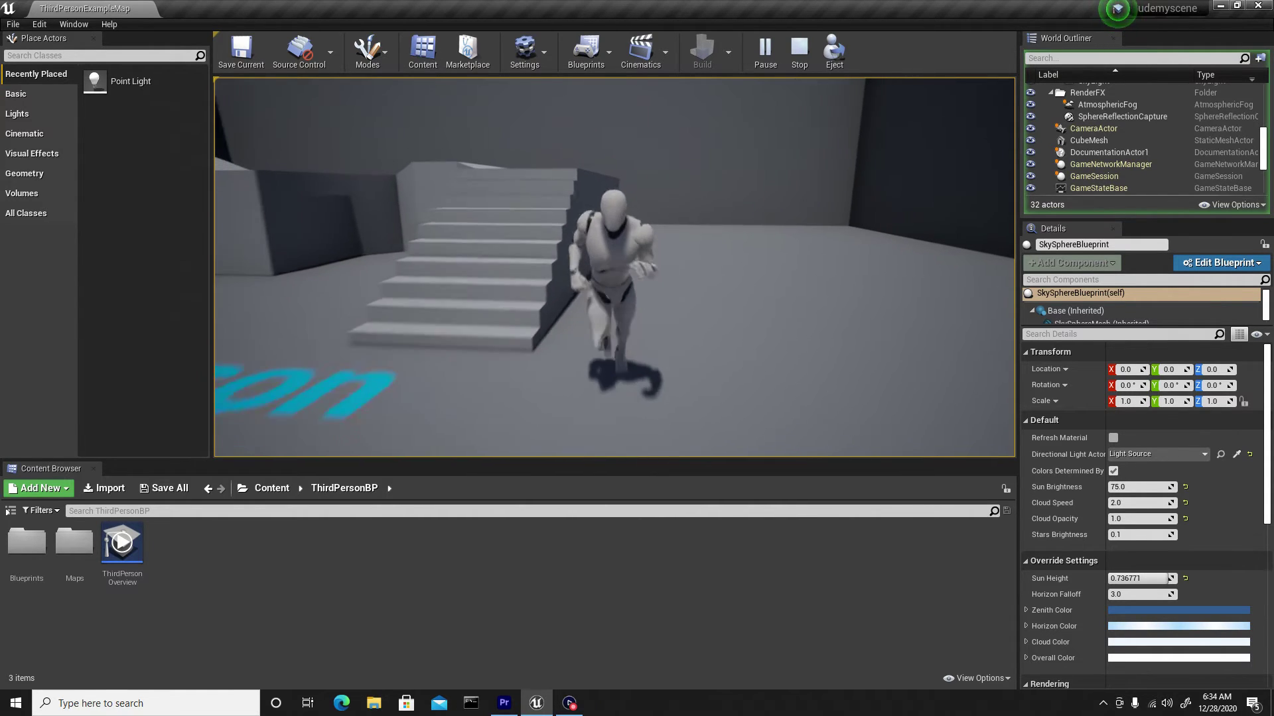
key(a)
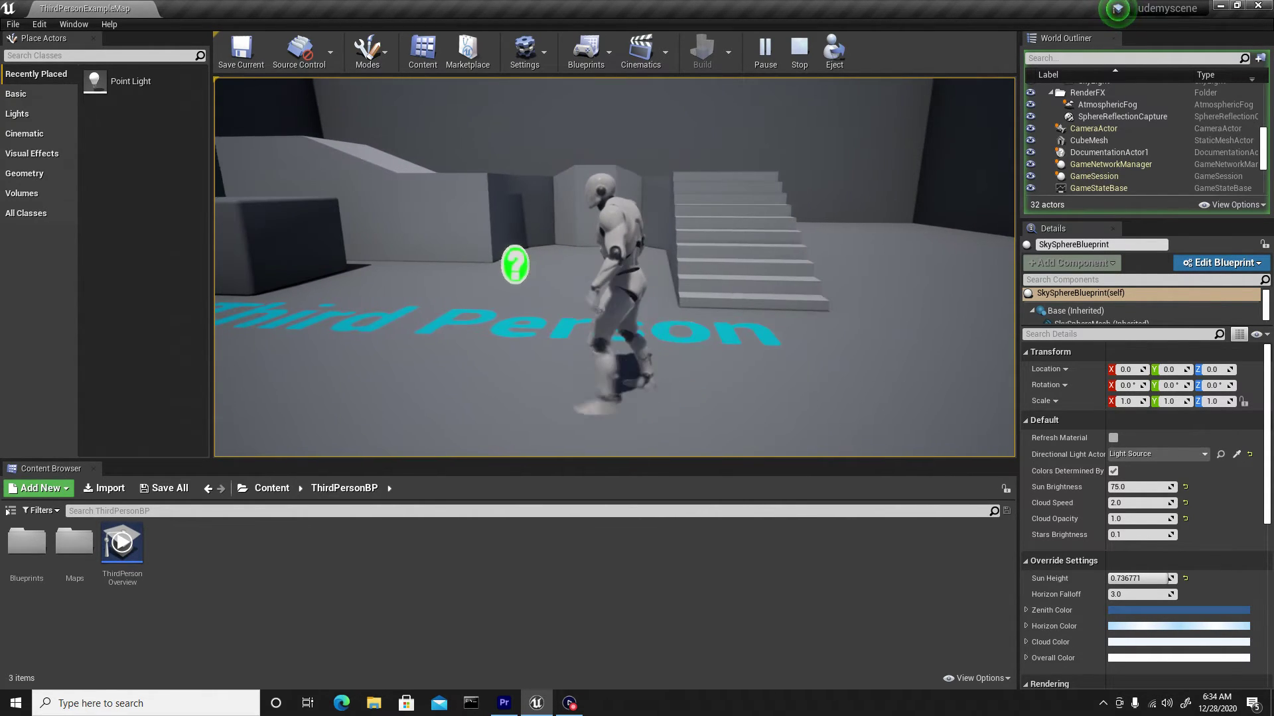
key(d)
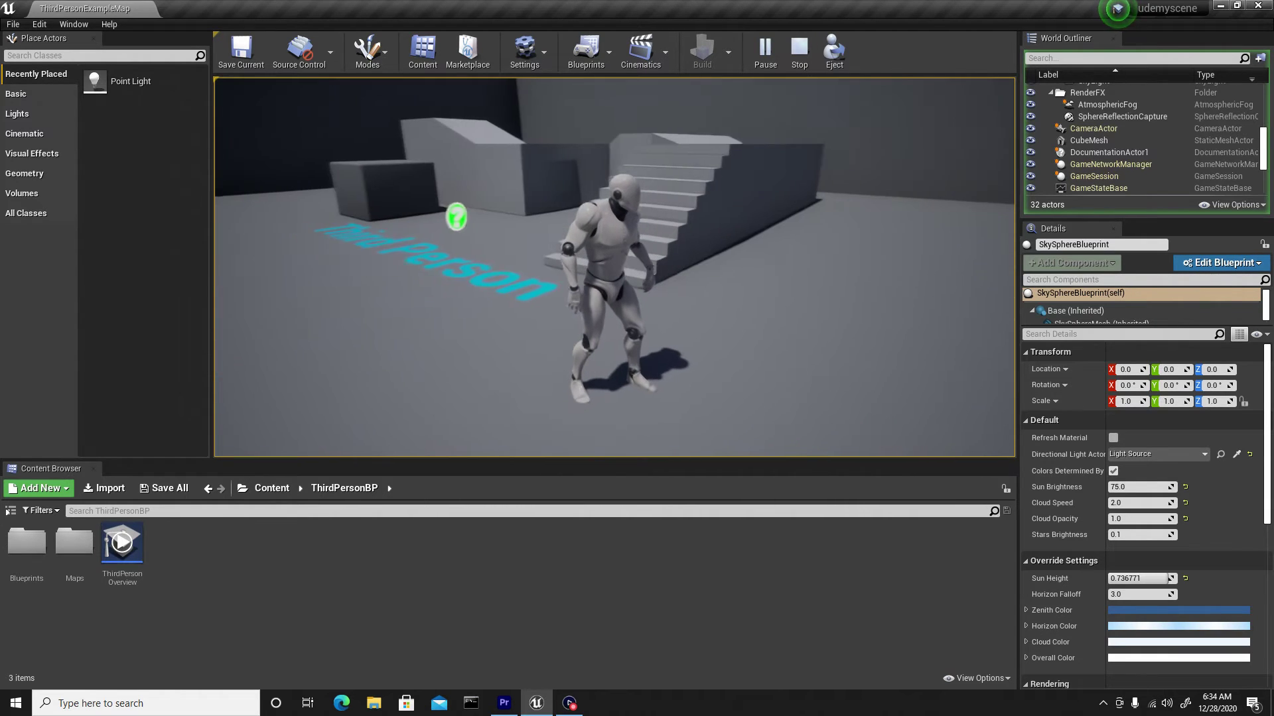
- Test running the character over the raised platform and jumping, and end the play session
key(w)
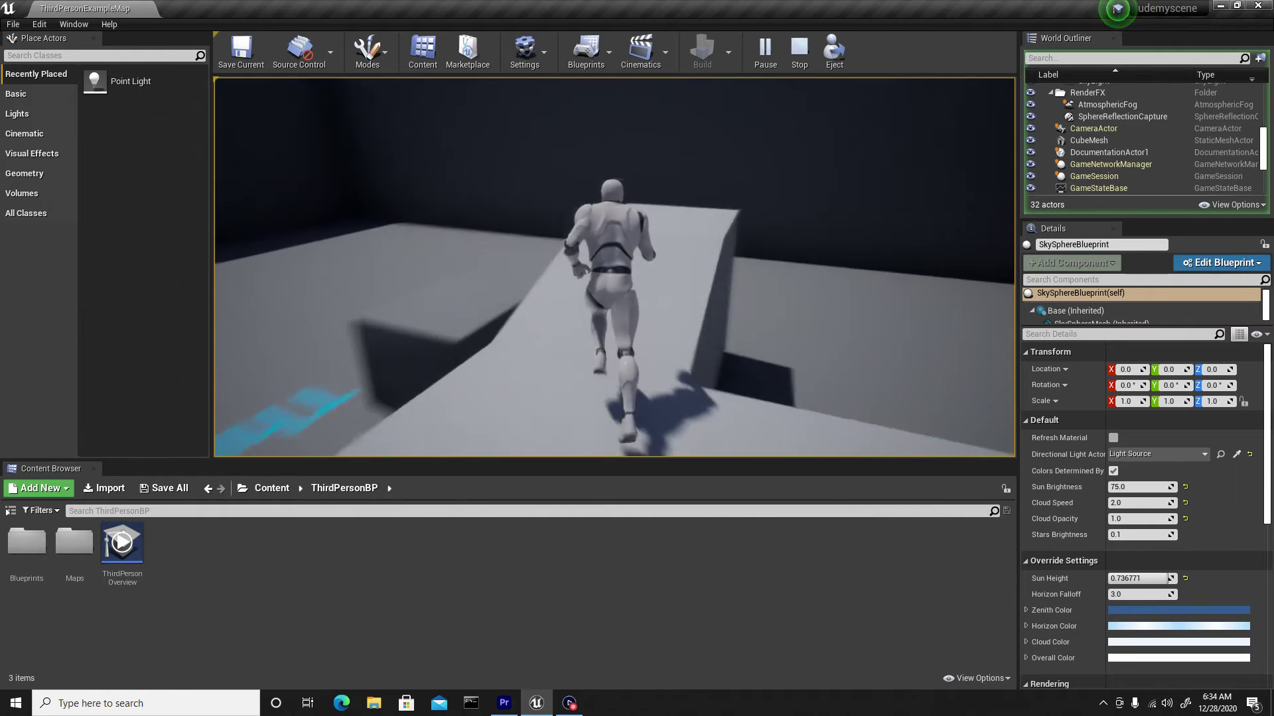
key(space)
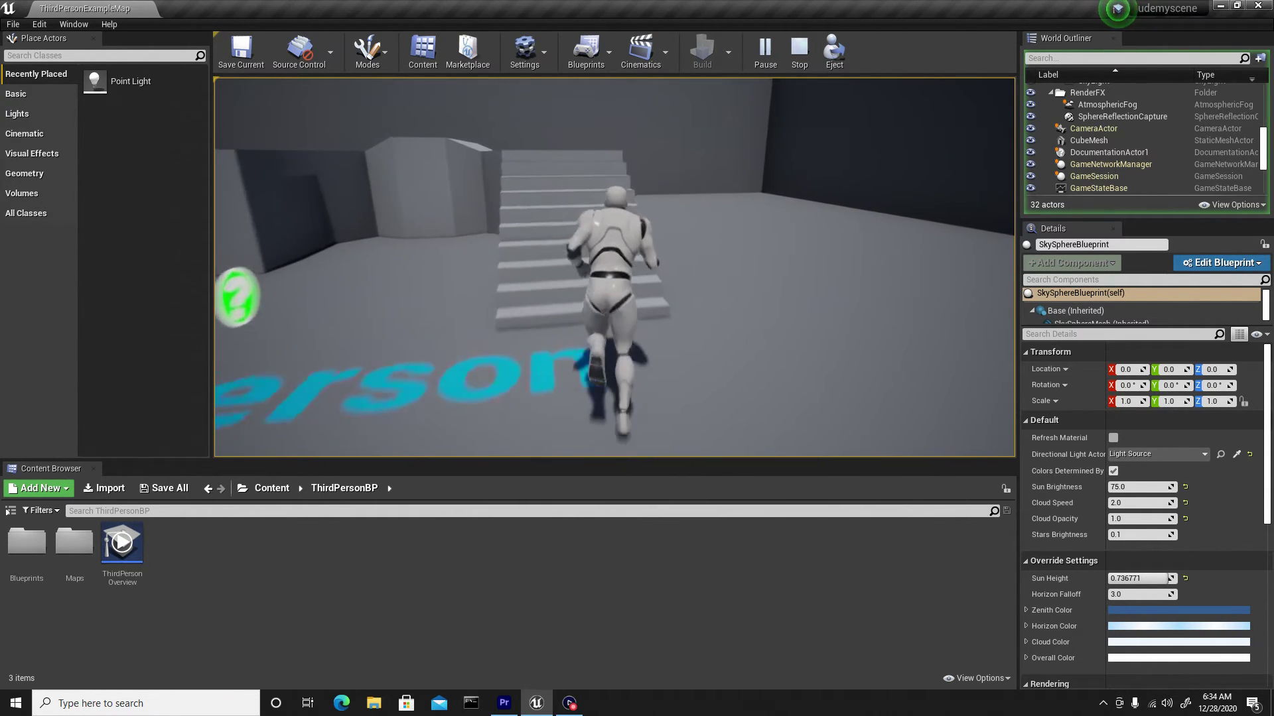
key(space)
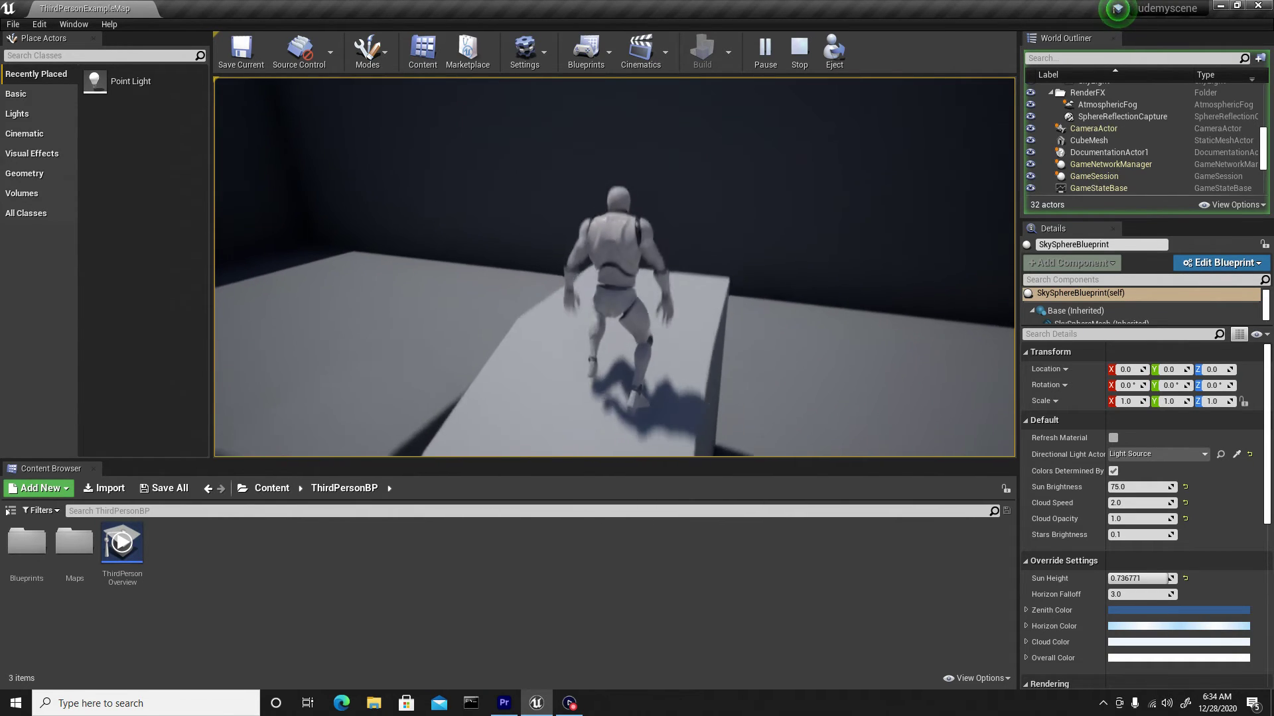
key(space)
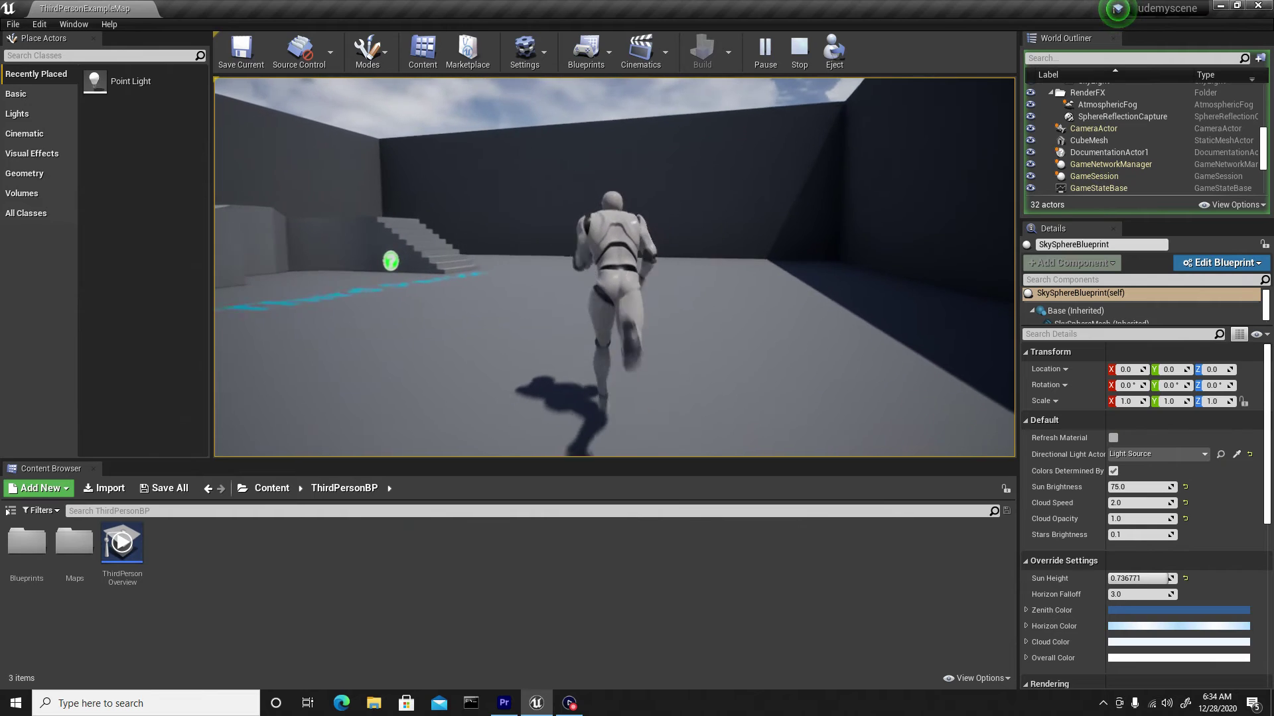
key(d)
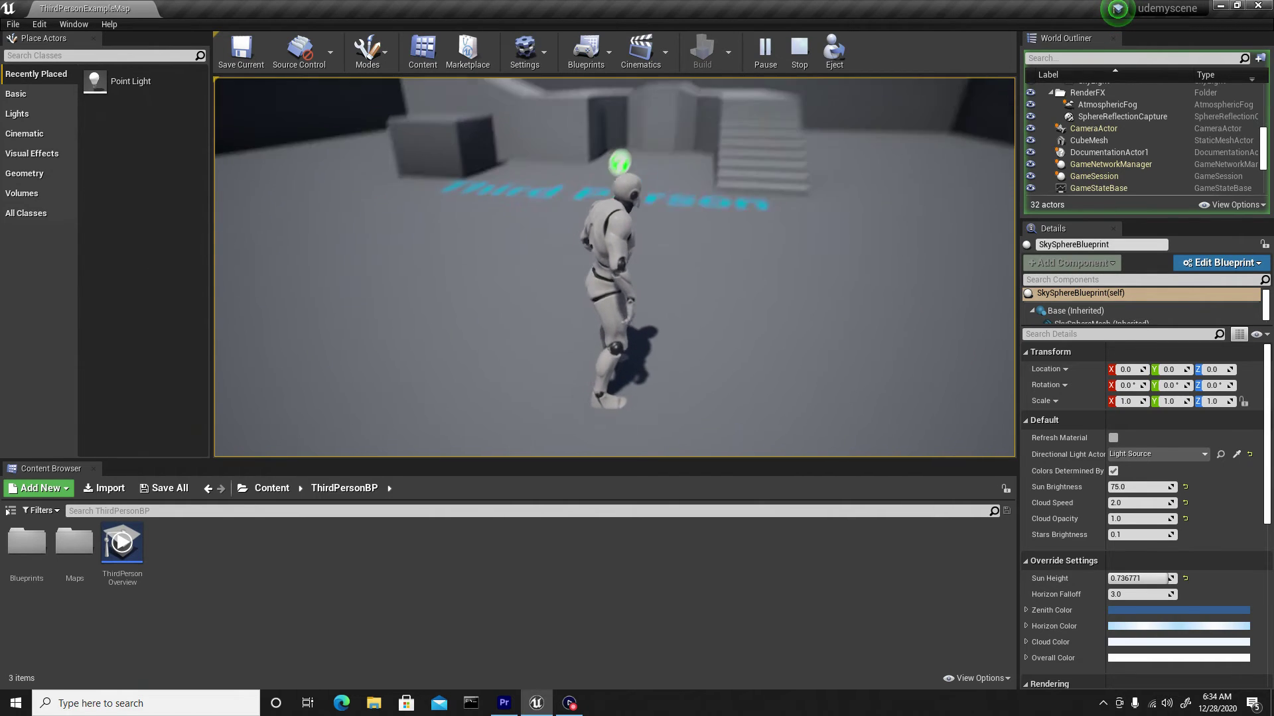
key(Escape)
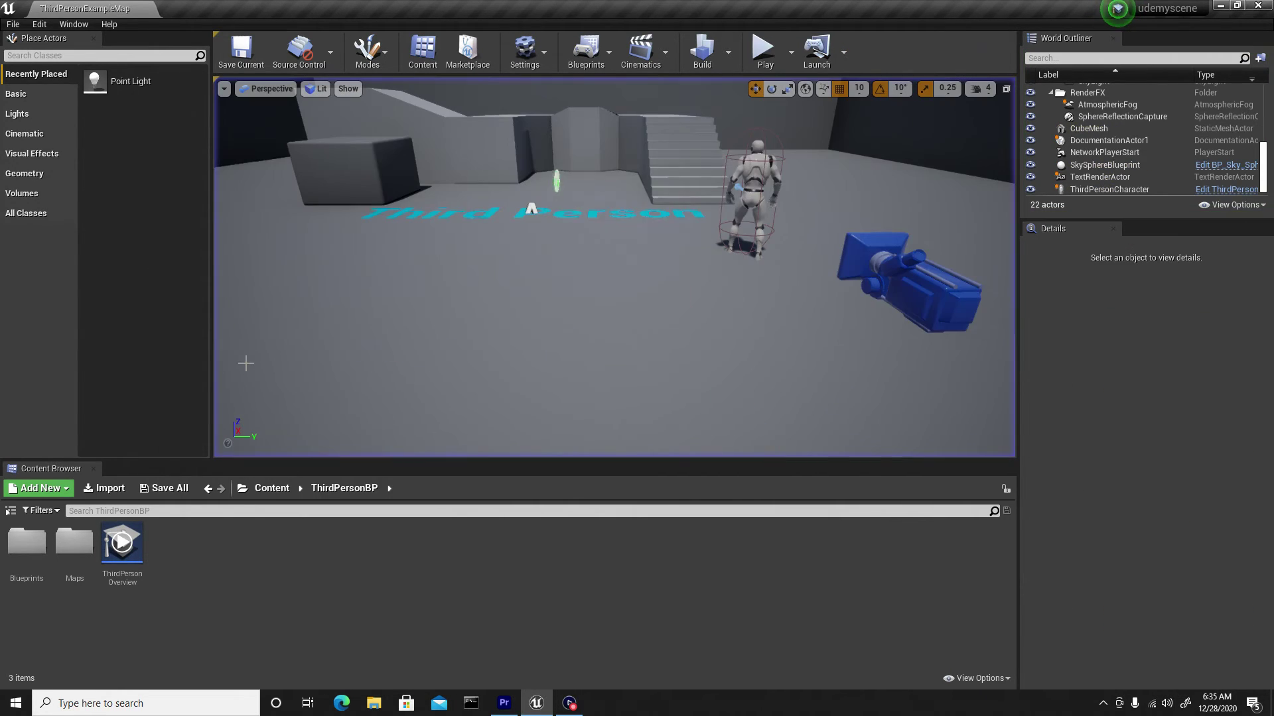